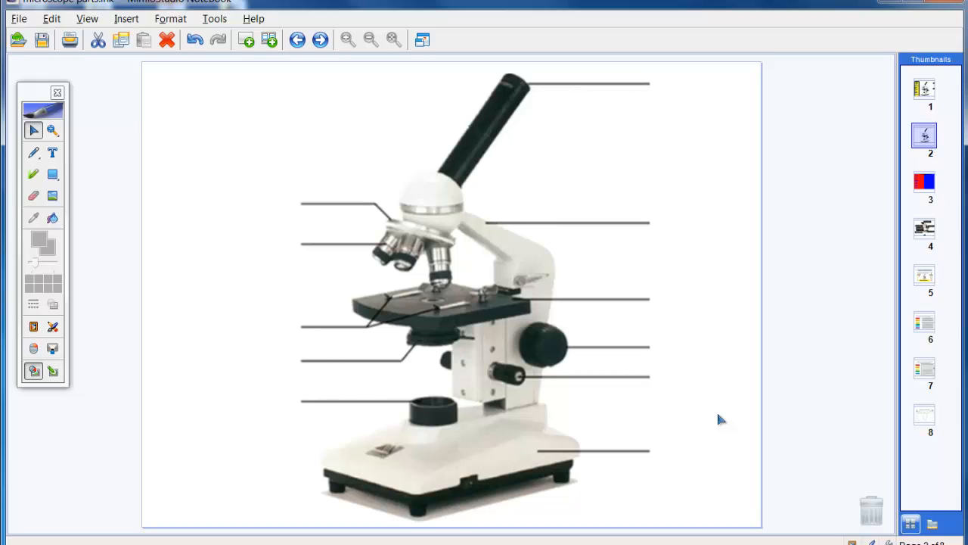
Step: Resize and reposition the microscope image so it nearly fills the page height, slightly off-centre on the page
left_click_drag(439, 285, 437, 270)
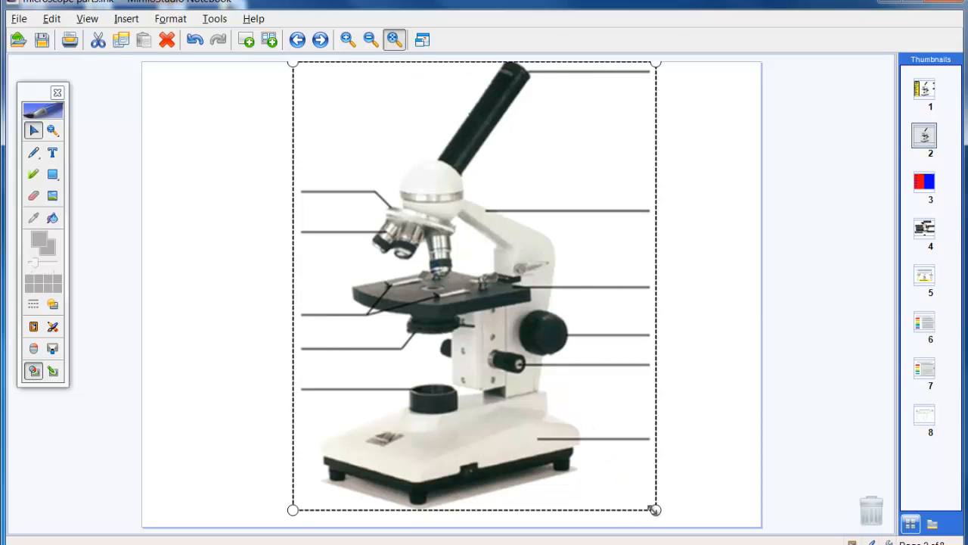
left_click_drag(655, 510, 446, 306)
left_click_drag(409, 252, 426, 270)
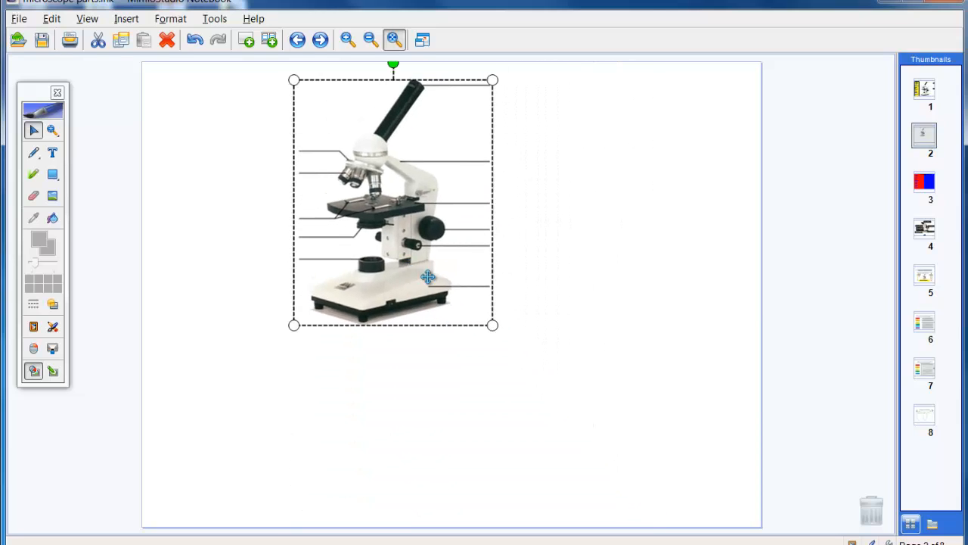
left_click_drag(493, 324, 589, 512)
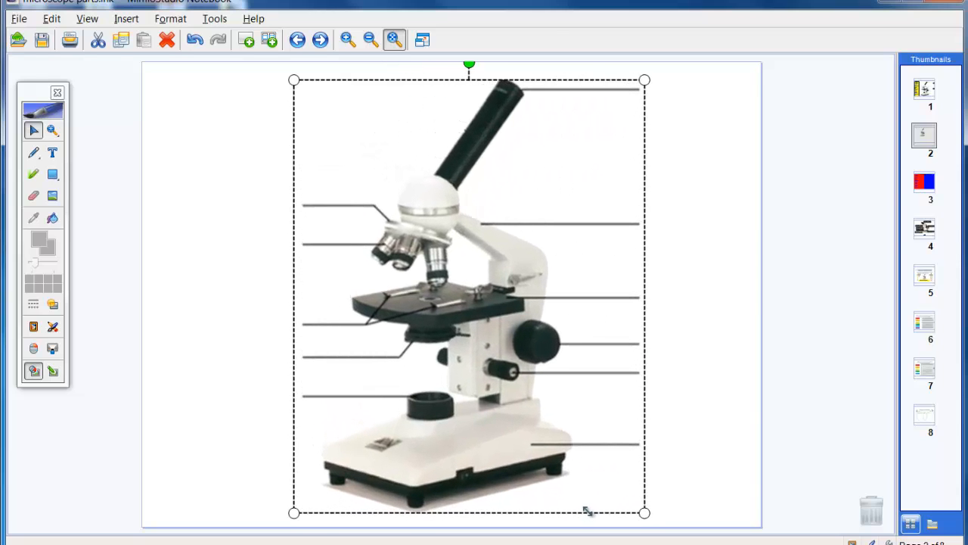
left_click_drag(295, 81, 292, 74)
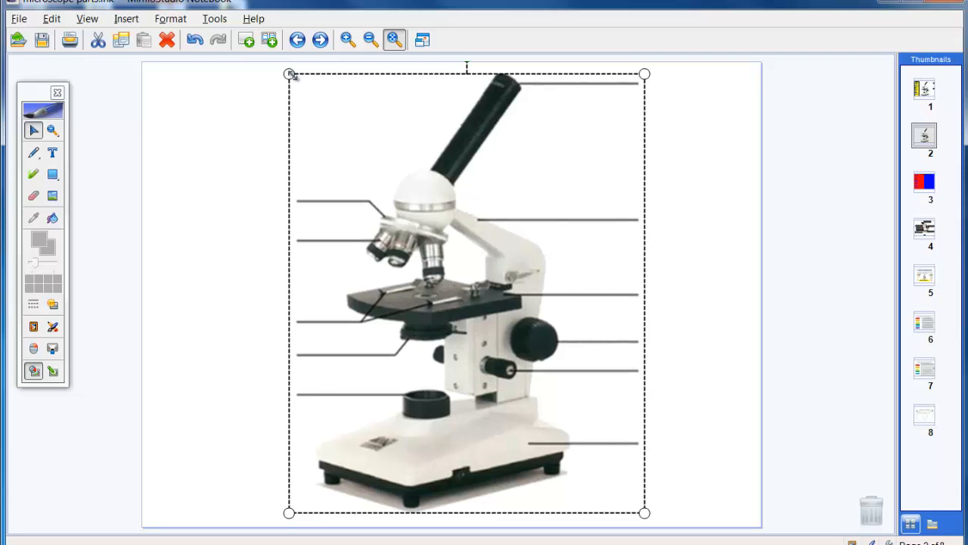
left_click_drag(418, 221, 411, 204)
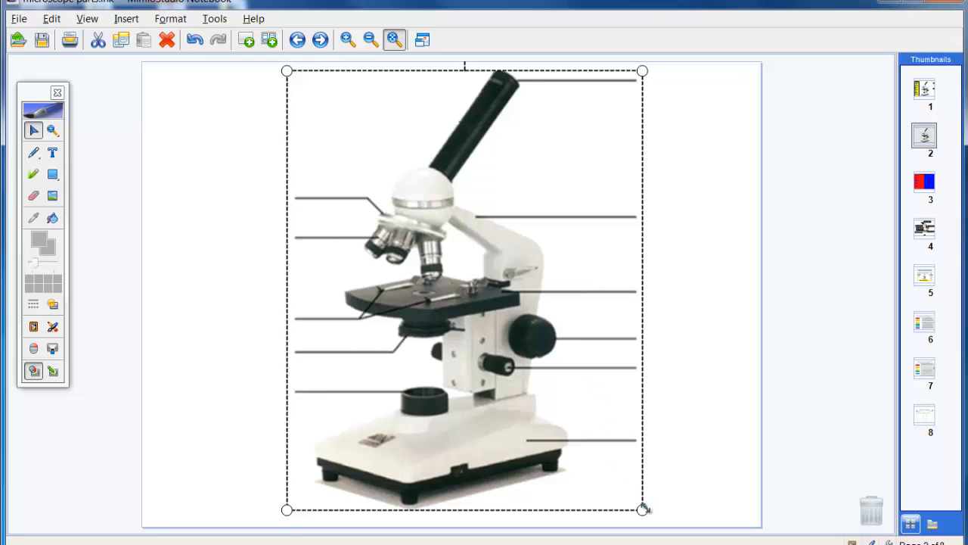
left_click_drag(642, 510, 647, 515)
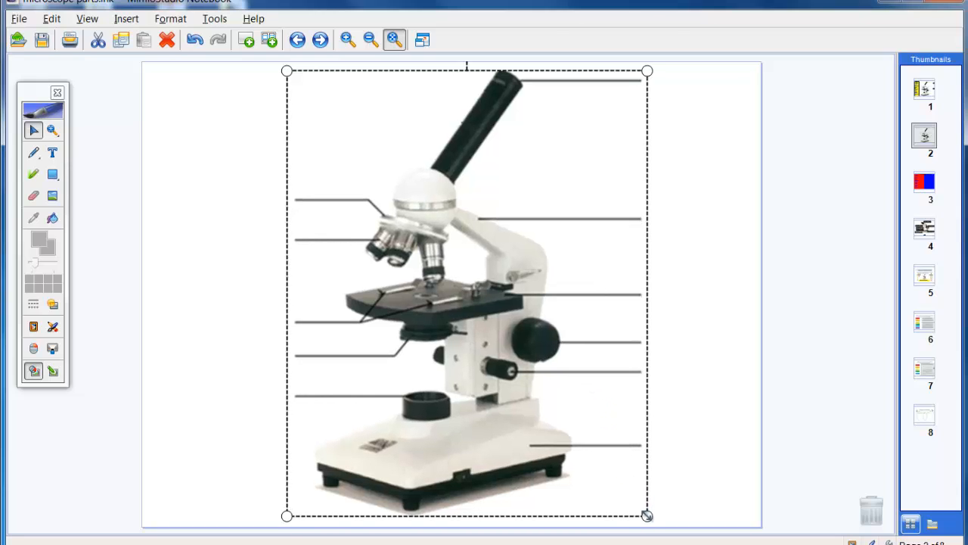
Step: Lock the microscope image in place on the page
right_click(411, 240)
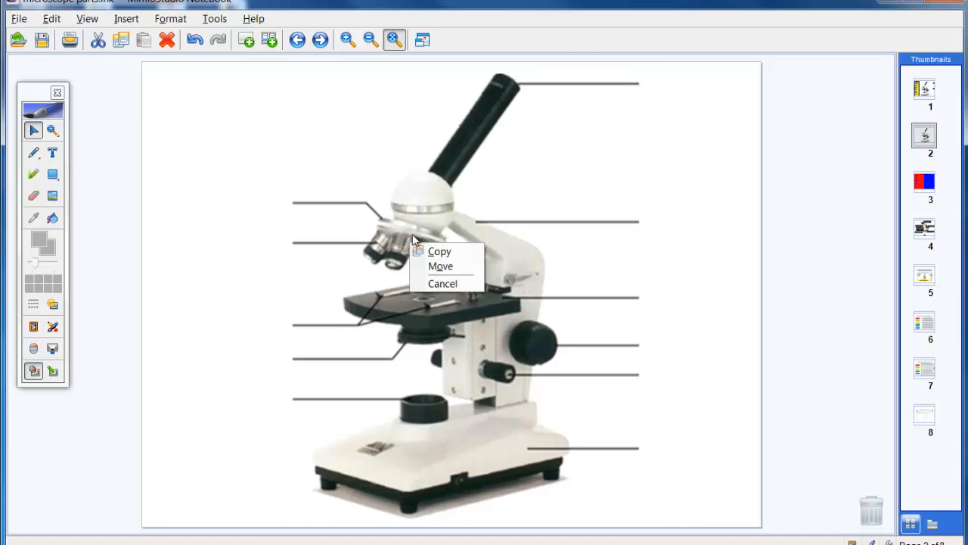
right_click(410, 220)
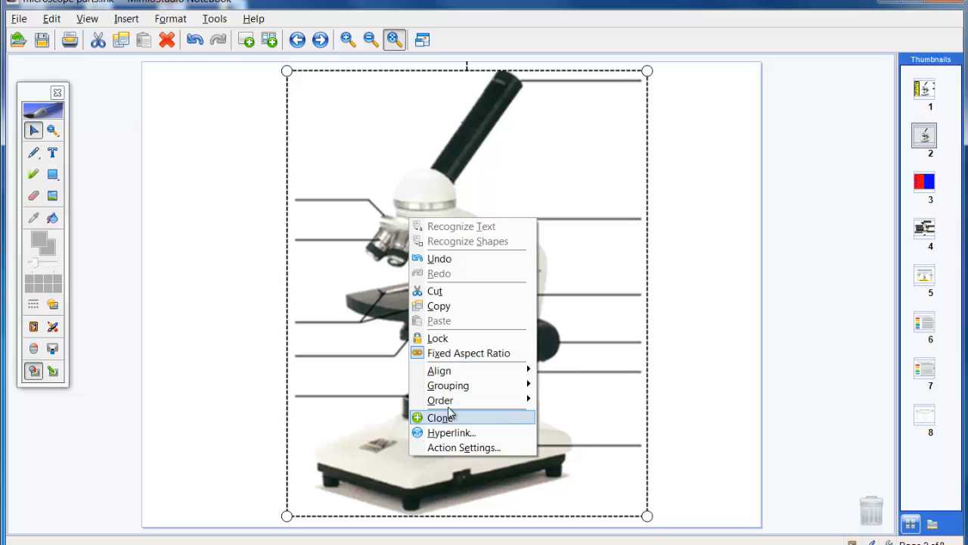
left_click(439, 340)
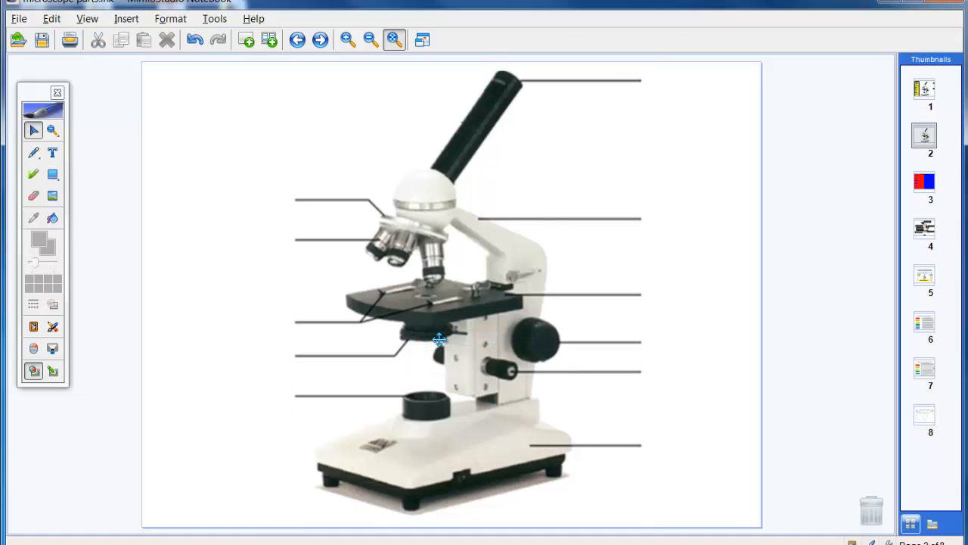
Step: Check the locking options for page objects, and dismiss the Windows color scheme prompt without choosing a scheme
left_click(165, 21)
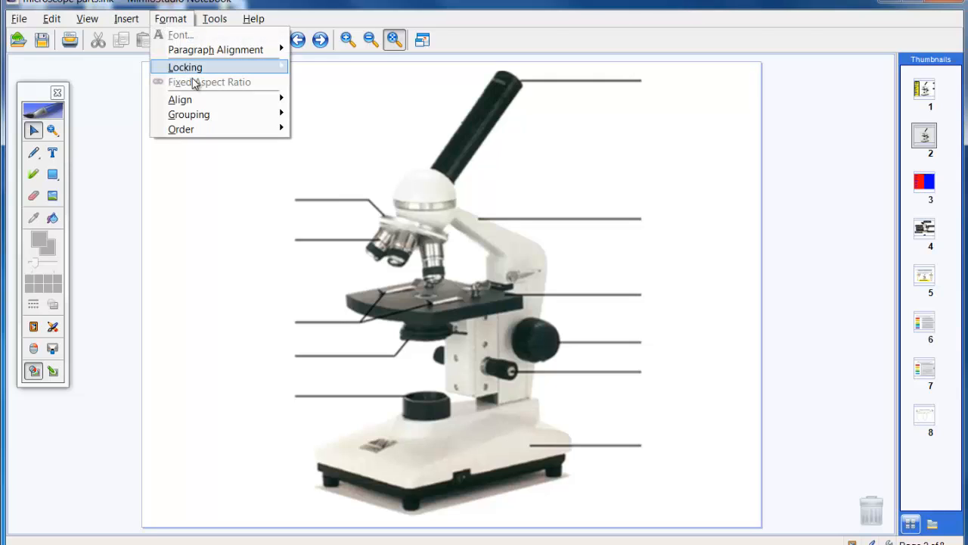
left_click(512, 324)
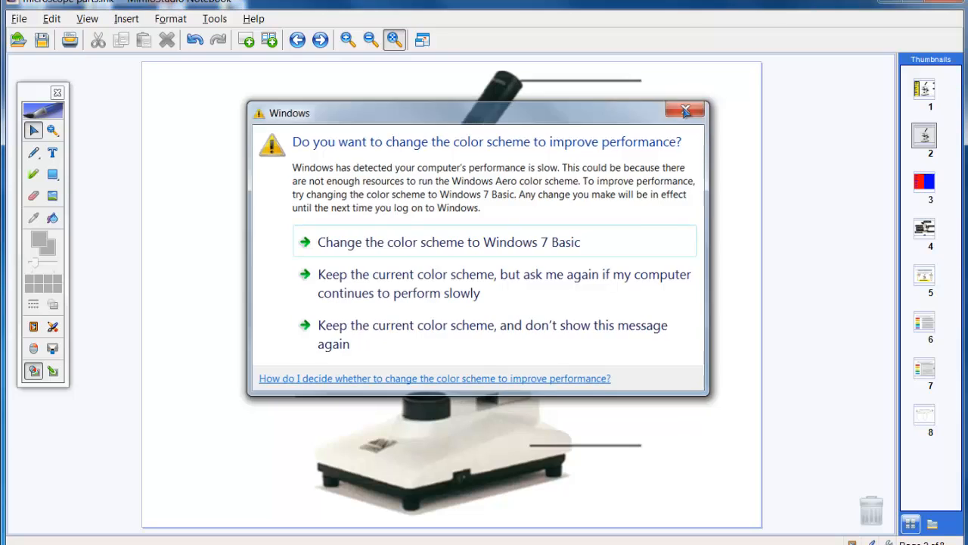
left_click(684, 111)
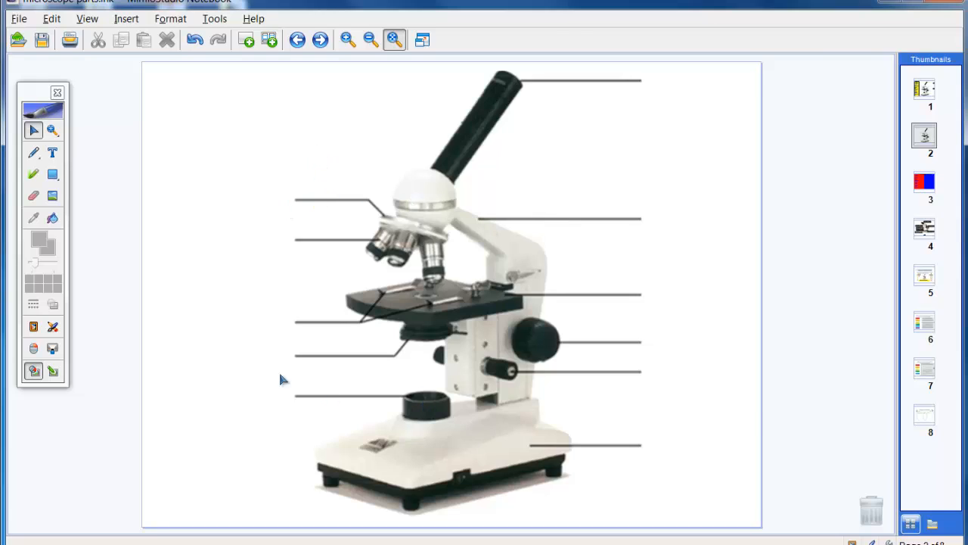
Step: Draw a thicker black horizontal label line ending on the microscope's eyepiece tube
left_click(59, 182)
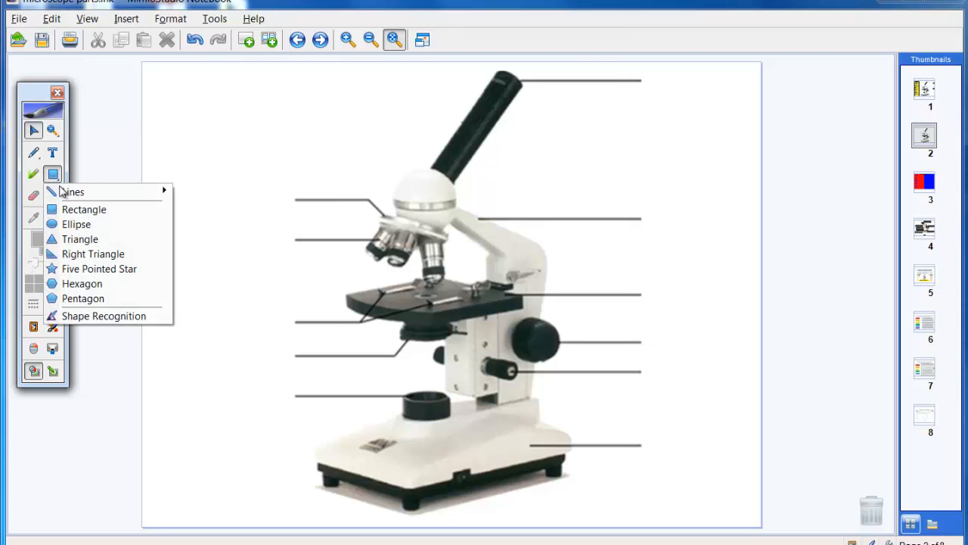
mouse_move(73, 196)
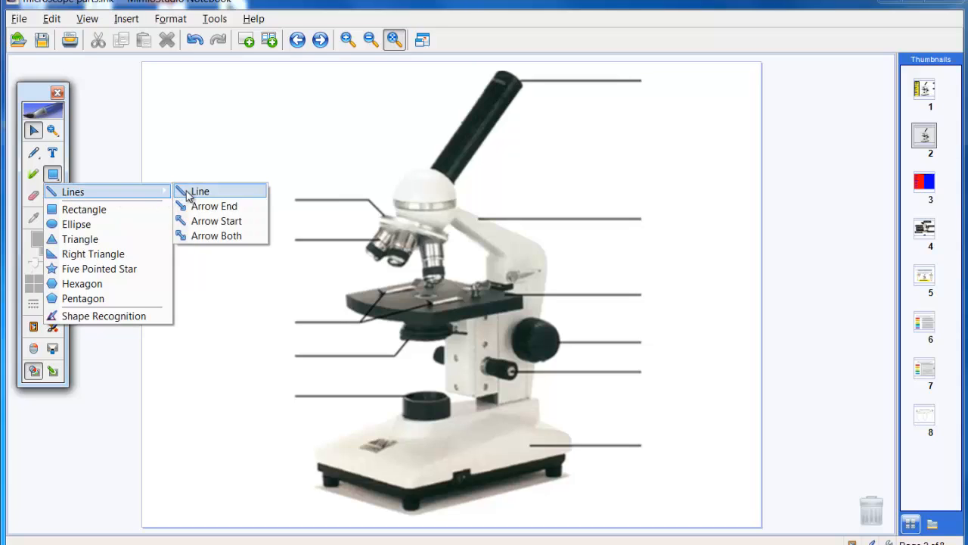
left_click(194, 195)
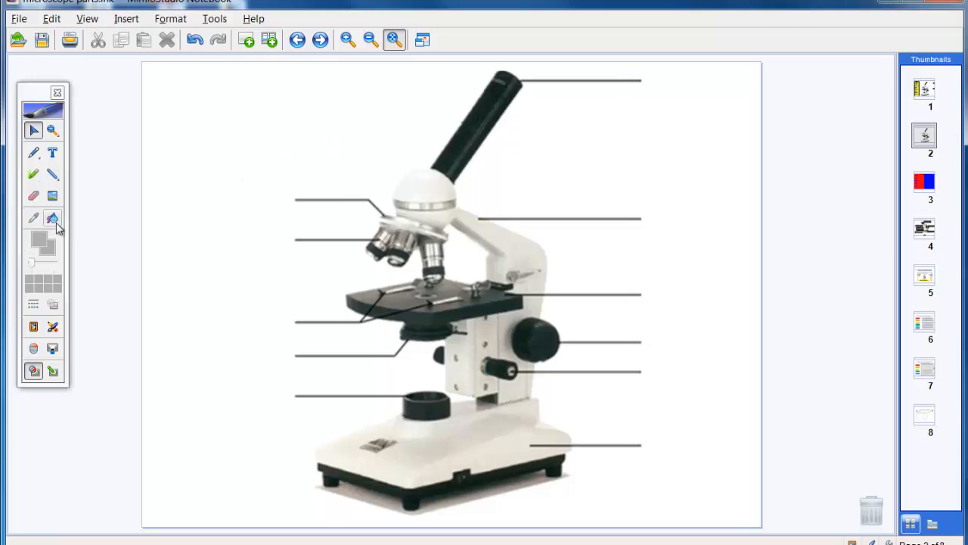
left_click(49, 173)
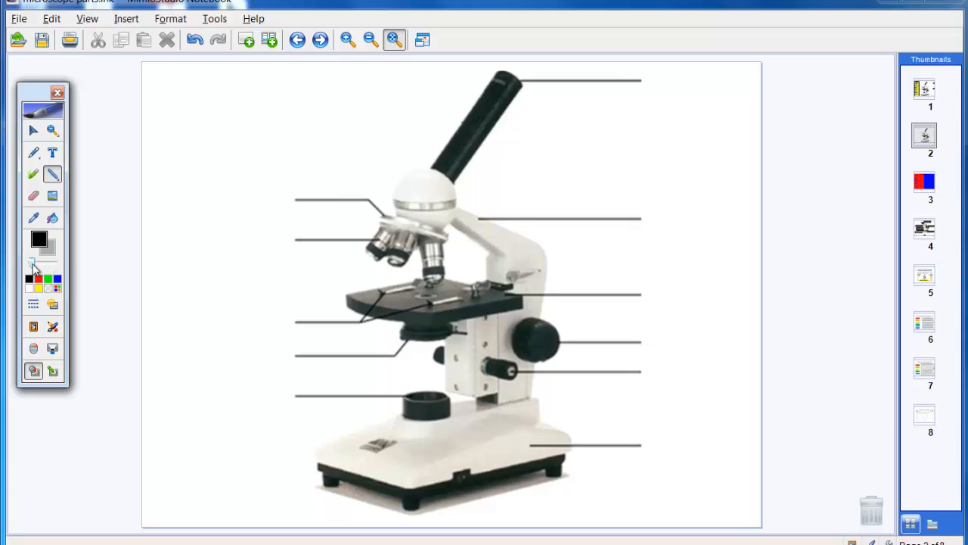
left_click(33, 265)
left_click_drag(34, 266, 41, 264)
left_click_drag(320, 128, 464, 127)
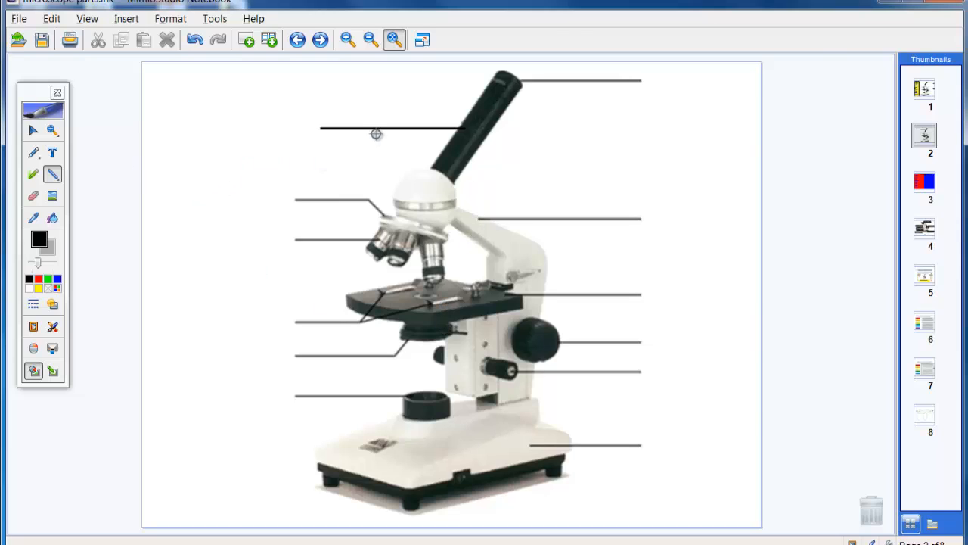
Step: Delete the black line drawn to the eyepiece tube
left_click(31, 131)
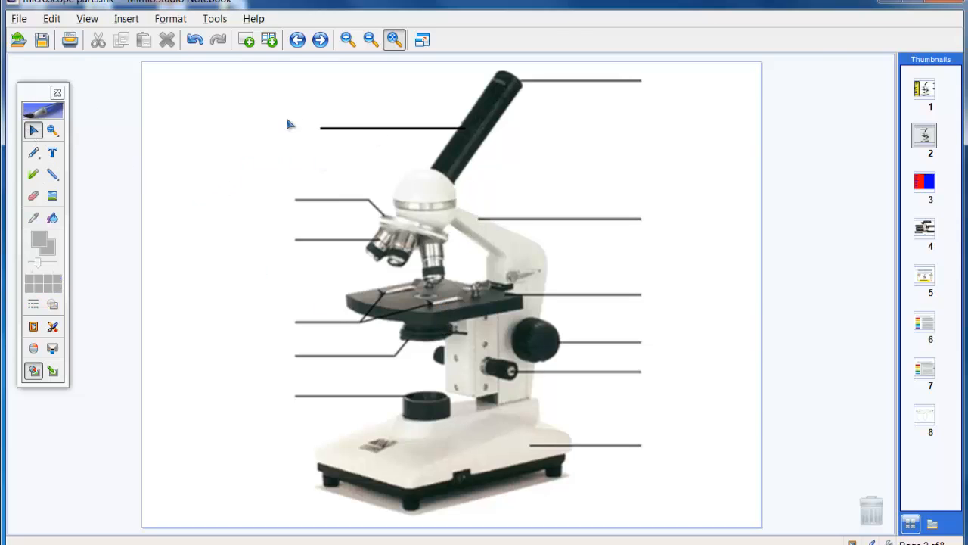
right_click(354, 129)
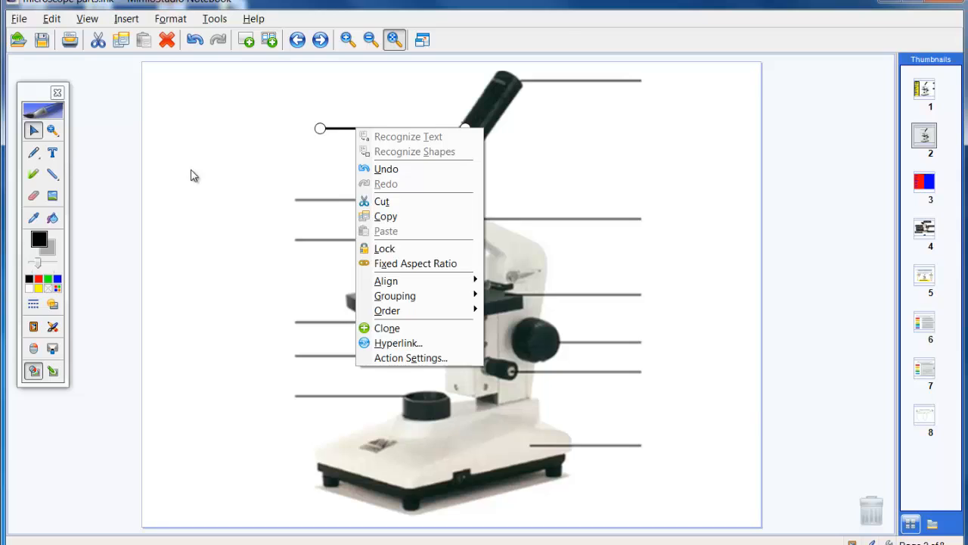
left_click(222, 98)
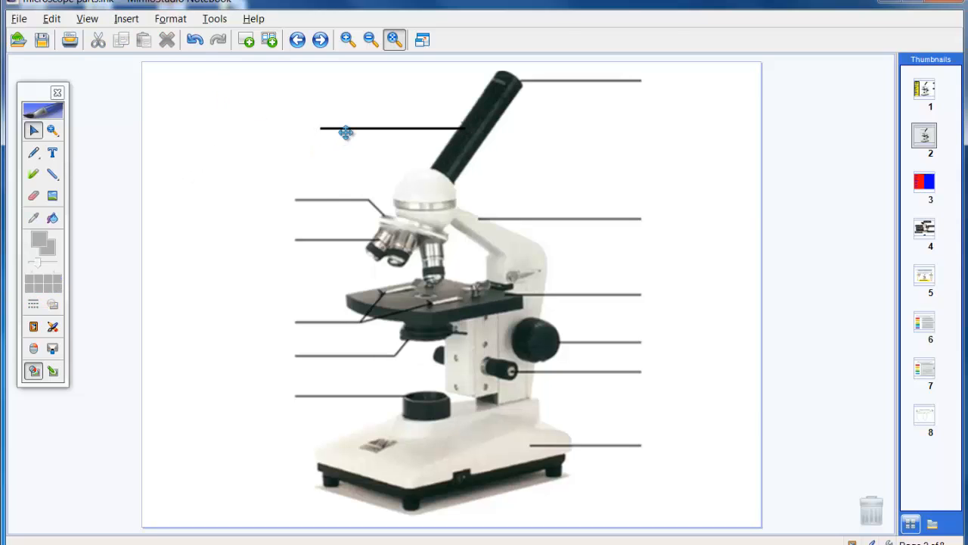
left_click(345, 130)
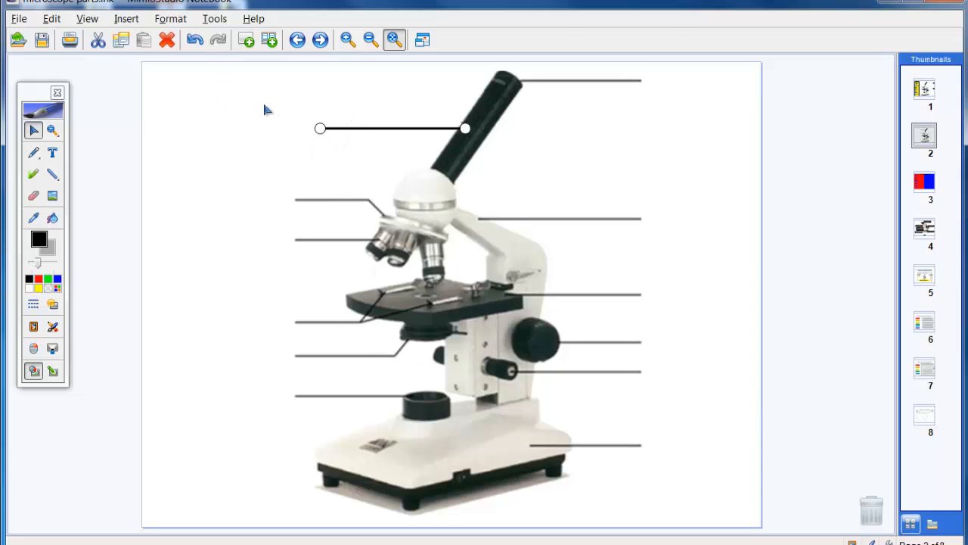
key("Delete")
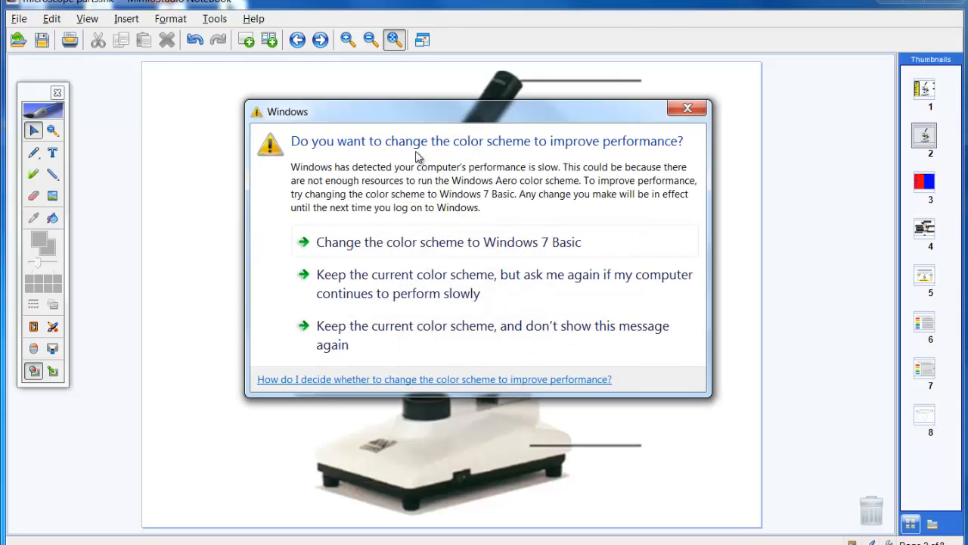
Step: Keep the current Windows color scheme and stop the performance message from showing again
left_click(326, 328)
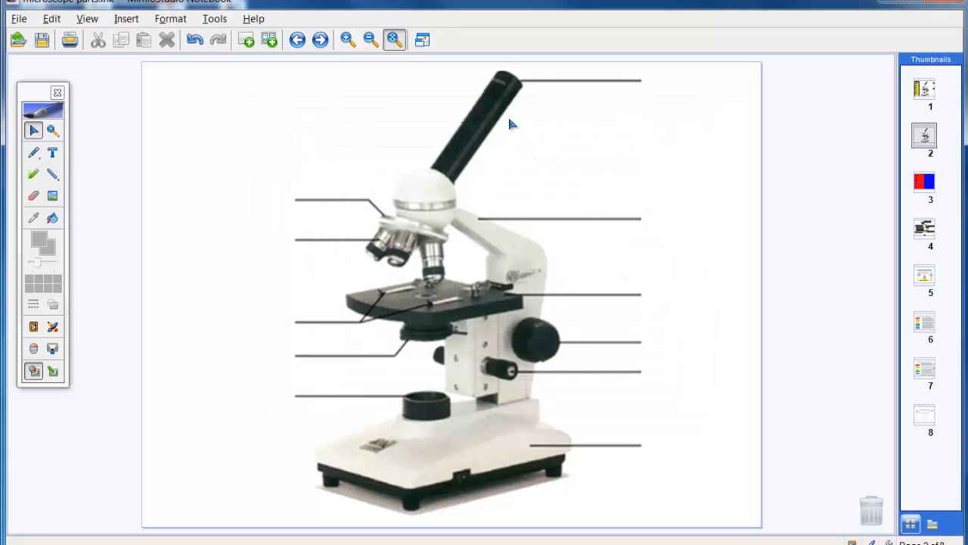
Step: Draw a tall yellow rectangle with a thin black outline beside the microscope, spanning nearly the full page height
left_click(55, 175)
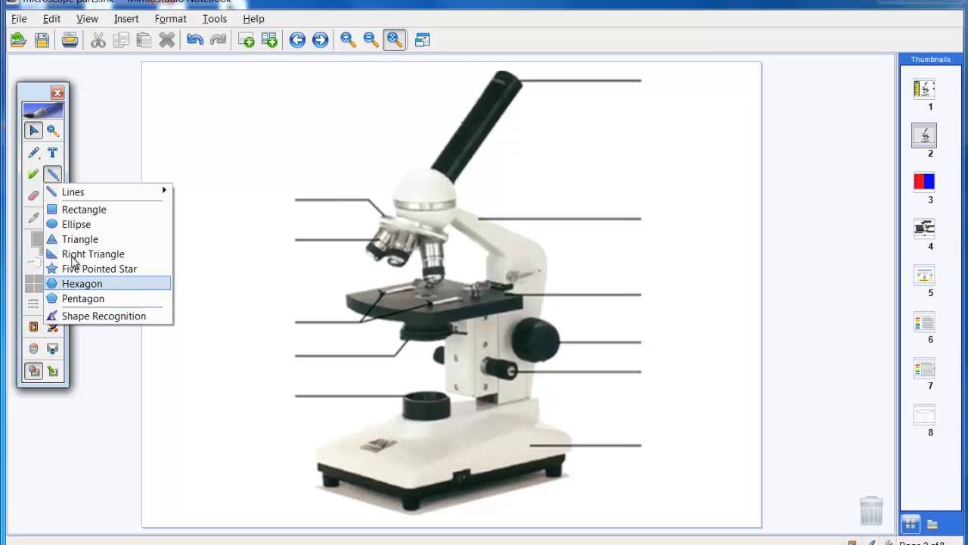
left_click(71, 215)
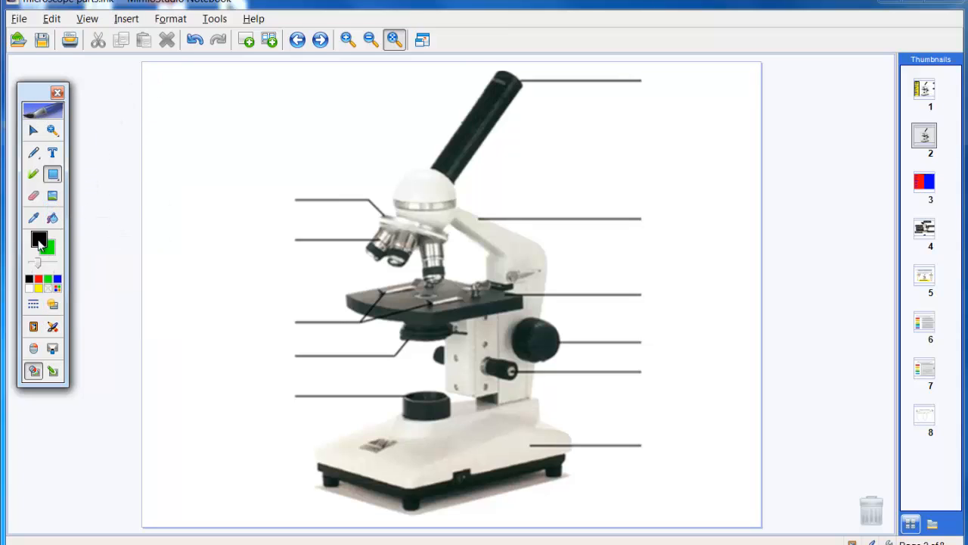
left_click(37, 263)
left_click(50, 248)
left_click(38, 288)
left_click_drag(146, 65, 290, 522)
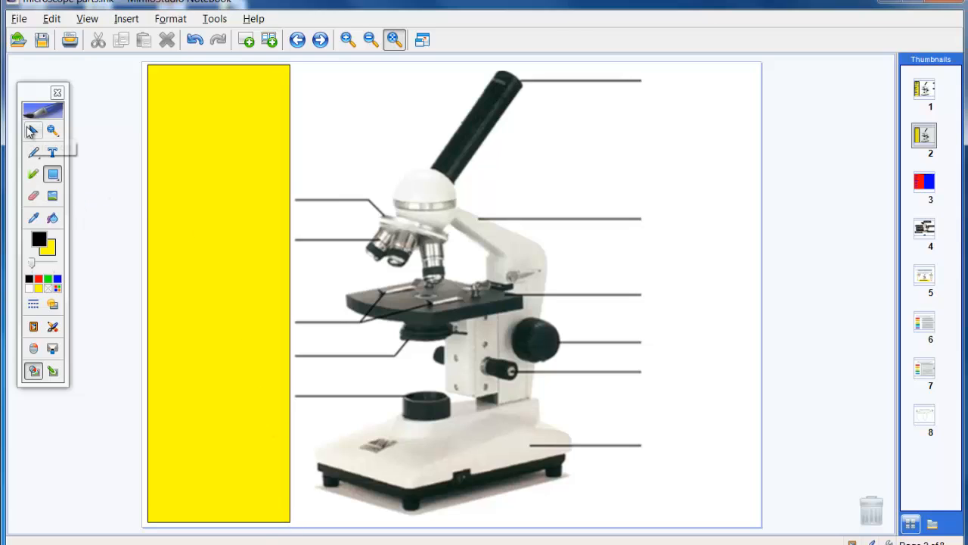
Step: Lock the yellow rectangle in place on the page
left_click(32, 130)
left_click(183, 110)
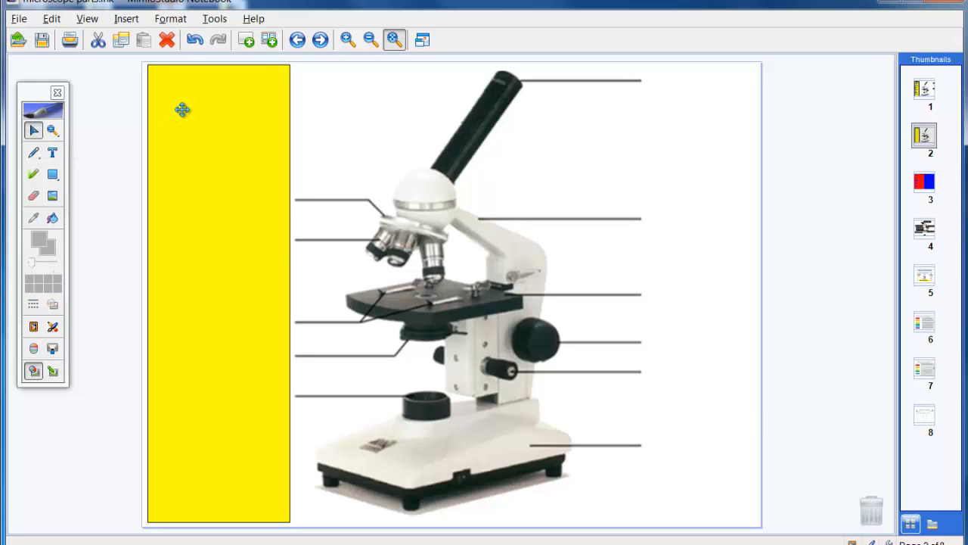
left_click(182, 110)
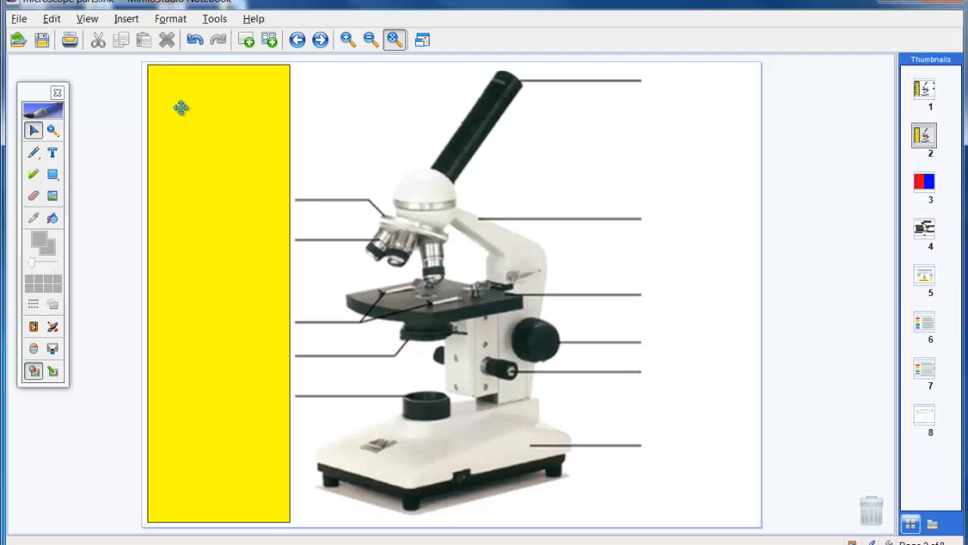
right_click(277, 103)
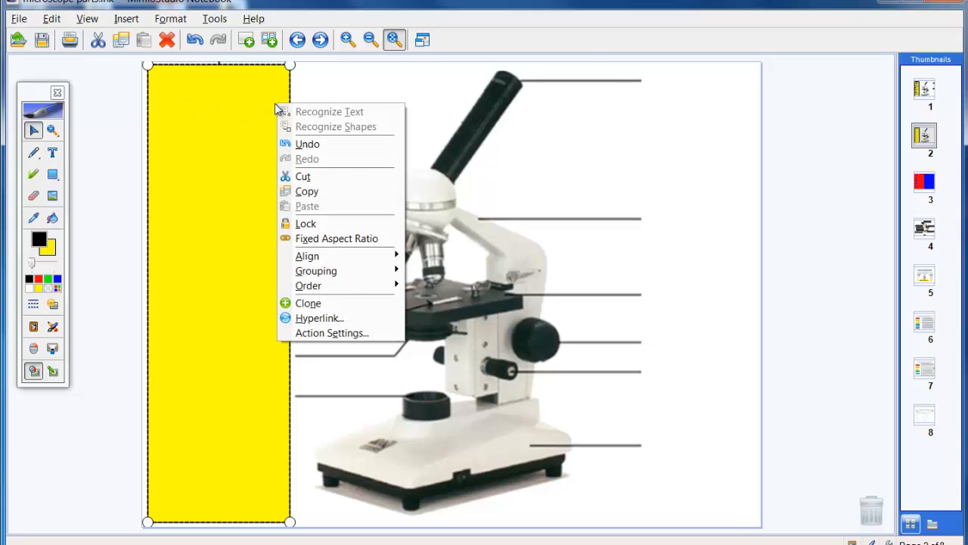
left_click(307, 226)
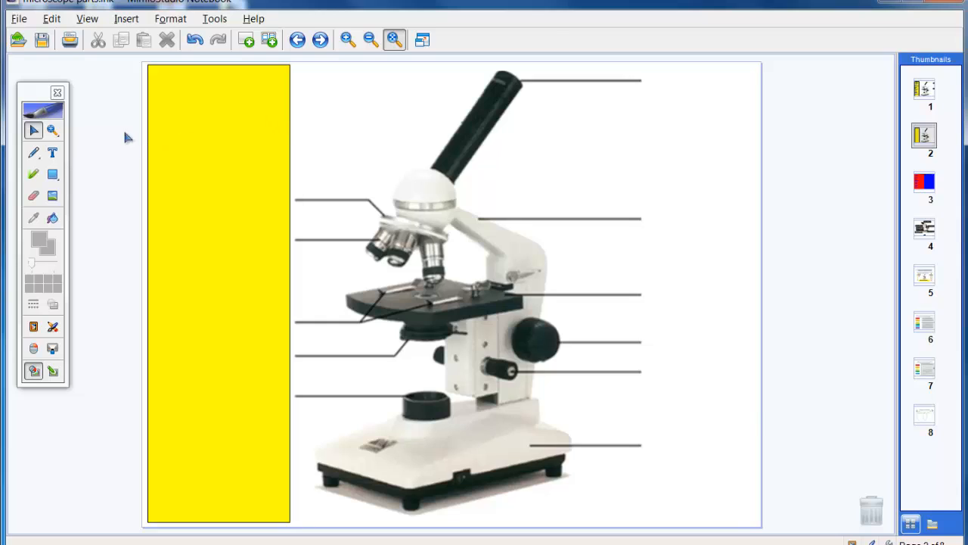
Step: Add the title "Microscope Parts:" in a text box at the upper end of the yellow rectangle
left_click(53, 153)
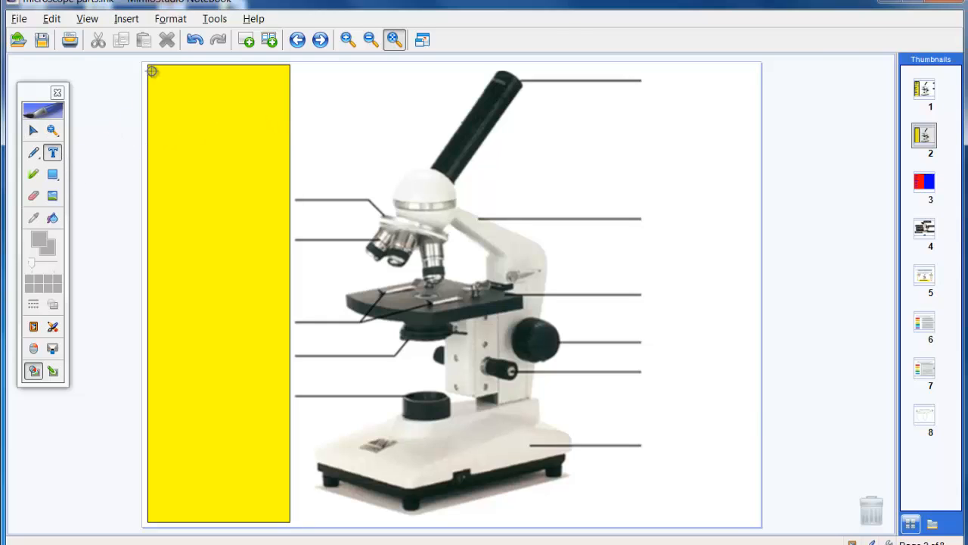
left_click_drag(156, 67, 284, 106)
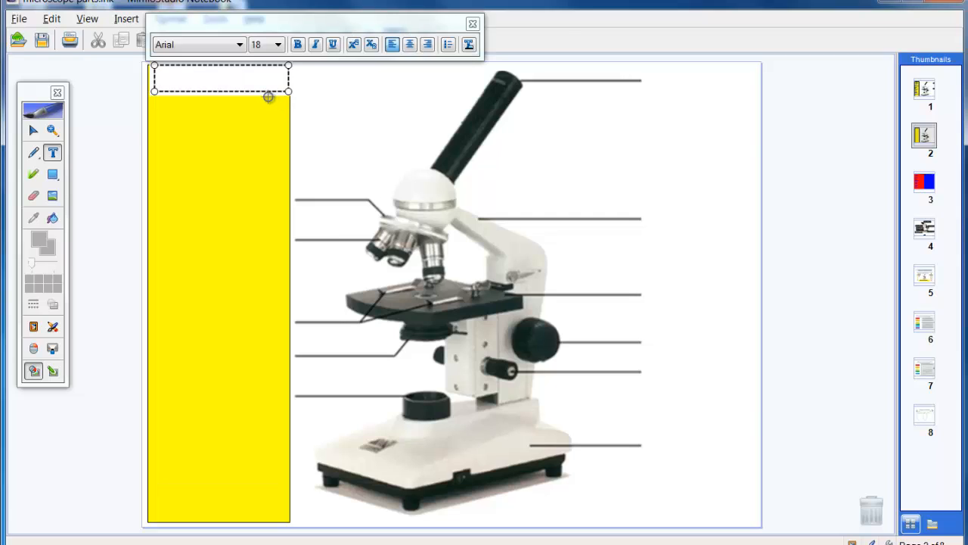
type("Microscope pa")
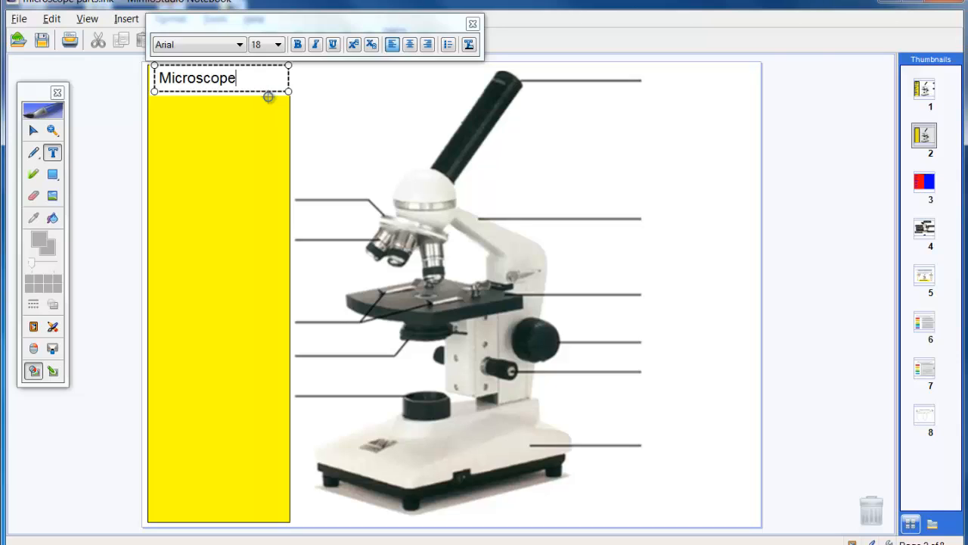
key("BackSpace")
key("BackSpace")
type("Pa")
left_click(33, 130)
Step: Check the text color and font size options for the "Microscope Parts:" title, keeping black and 18
left_click(167, 80)
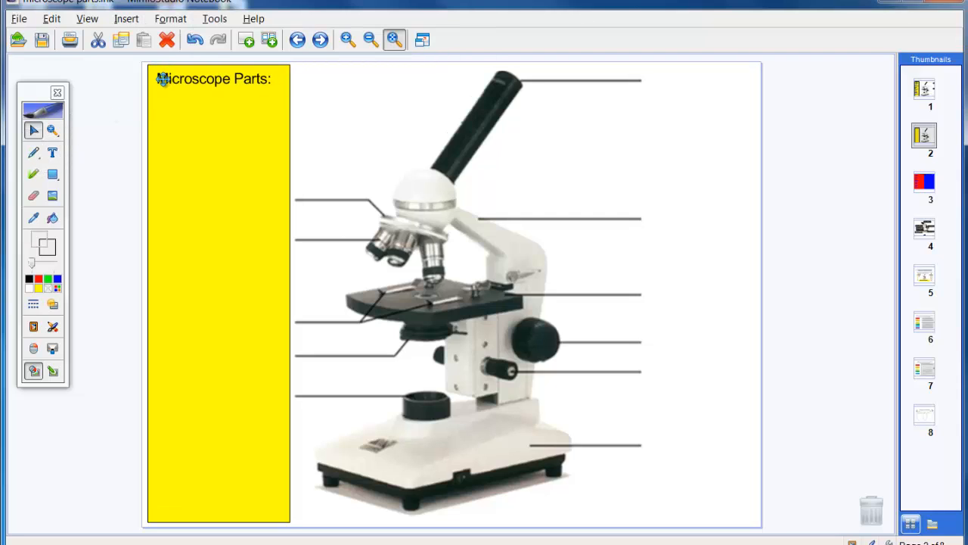
double_click(166, 79)
left_click_drag(157, 80, 283, 88)
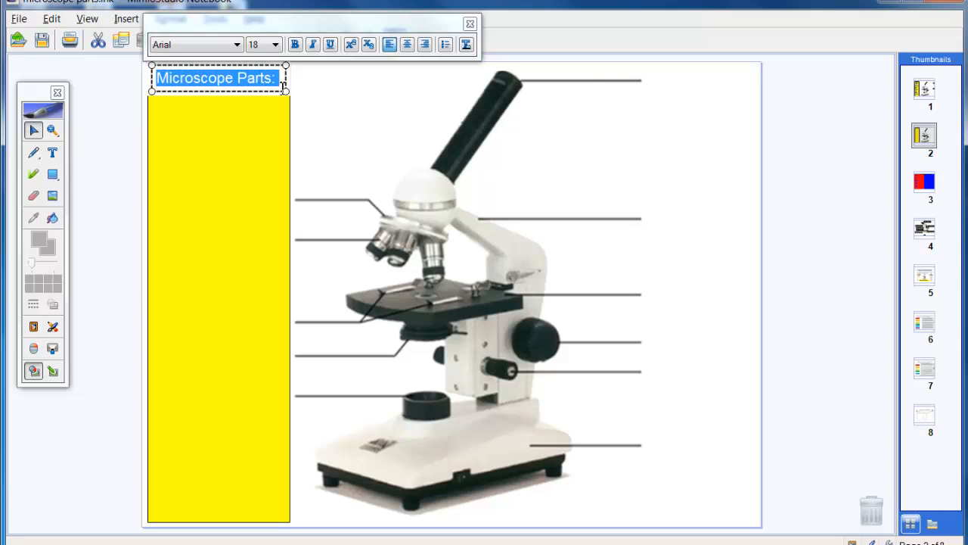
left_click(466, 45)
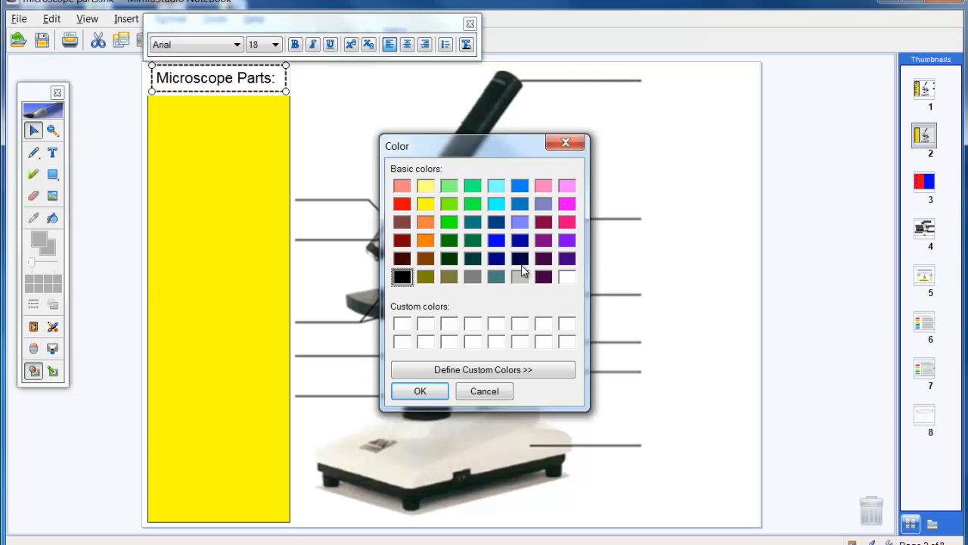
left_click(418, 391)
left_click(181, 78)
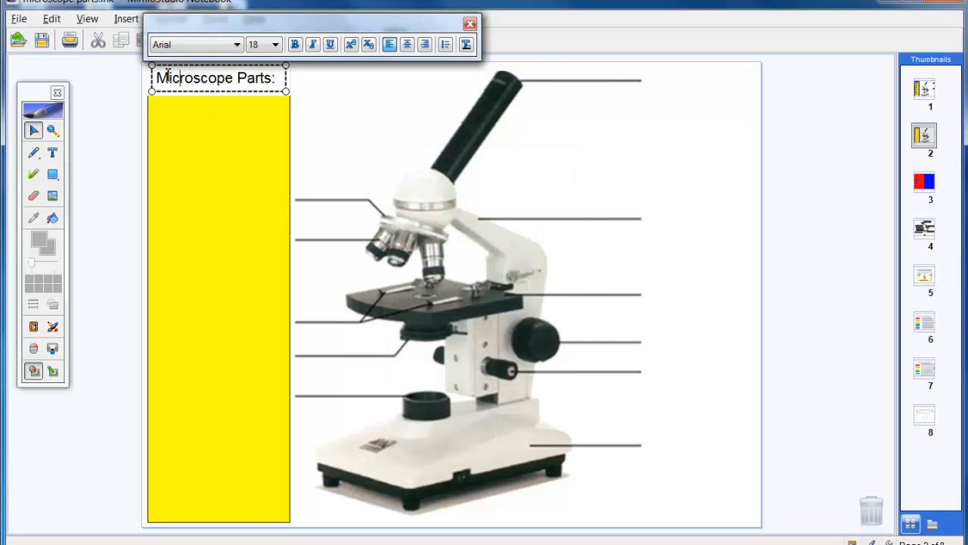
left_click_drag(156, 78, 279, 77)
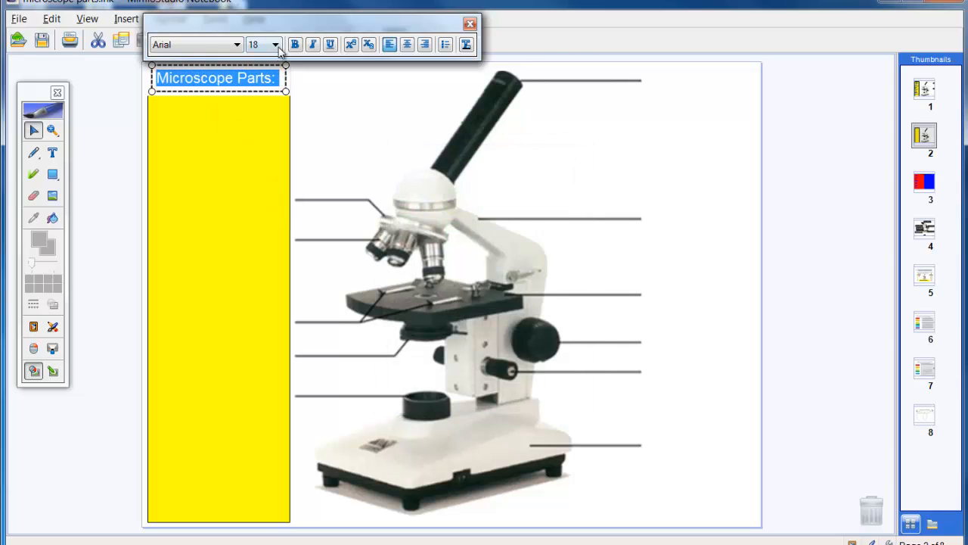
left_click(226, 141)
Step: Lock the "Microscope Parts:" title in place on the yellow panel
left_click(224, 80)
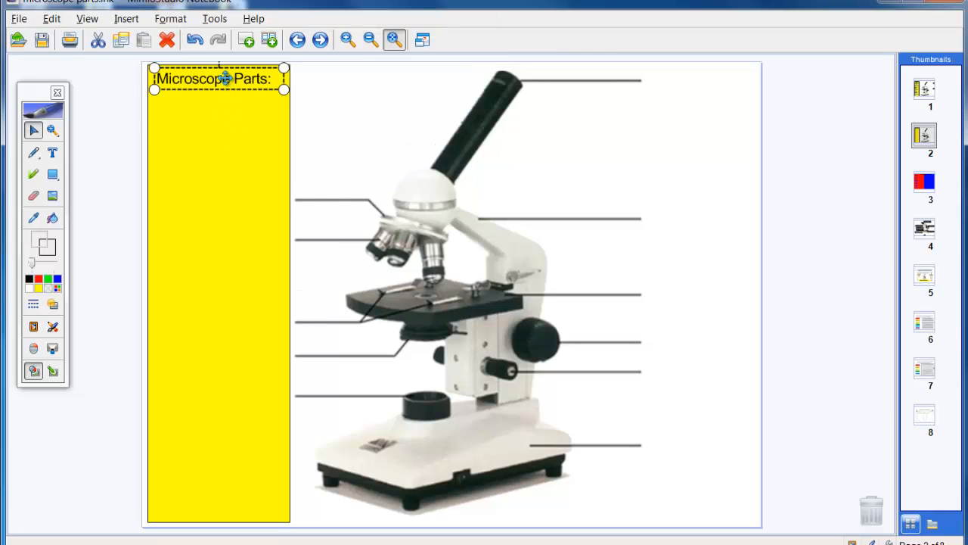
right_click(224, 85)
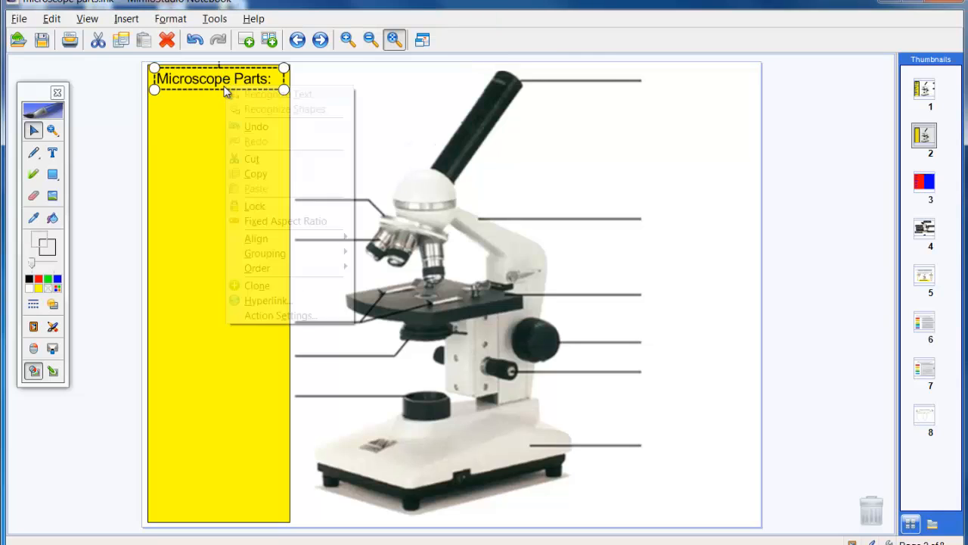
left_click(254, 206)
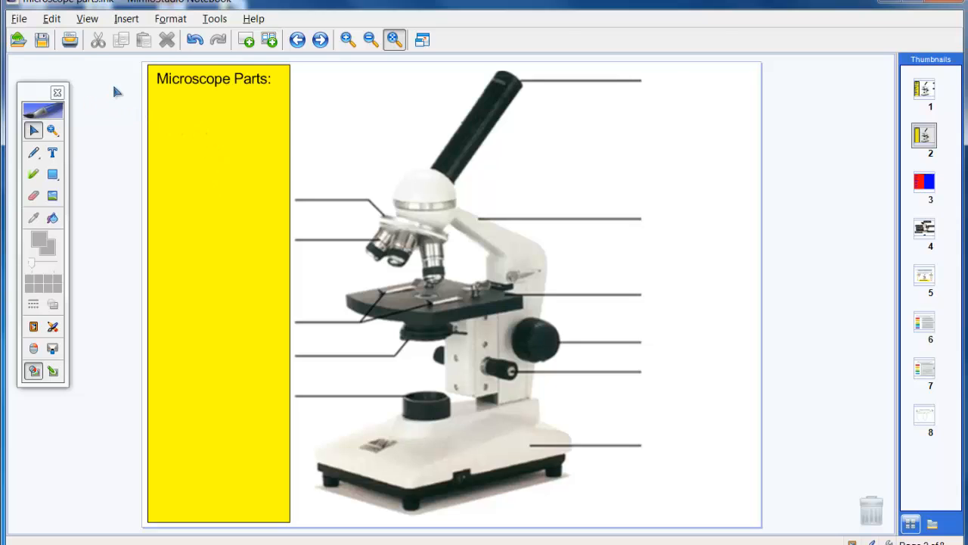
Step: Add a text box reading "Base" beneath the title in the yellow panel, with its text centered
left_click(53, 153)
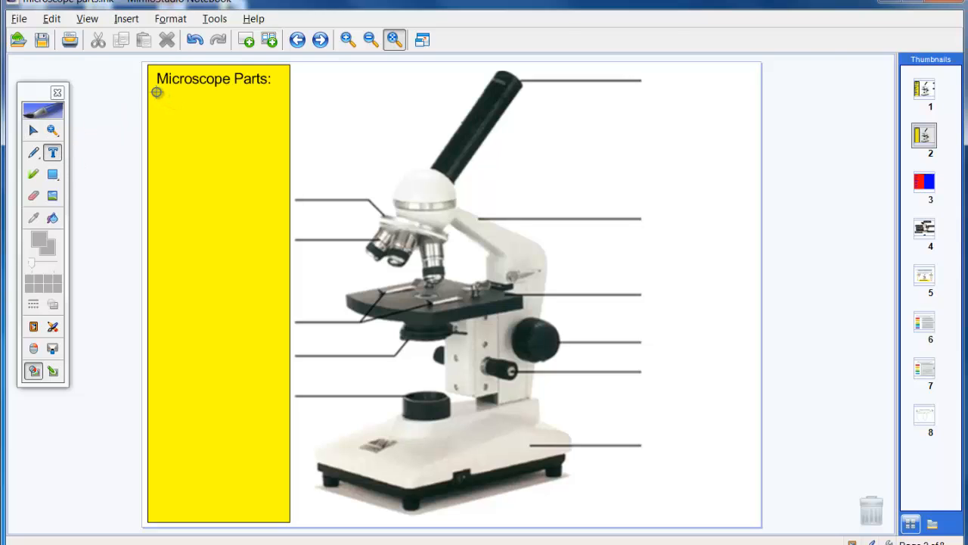
left_click_drag(157, 93, 281, 119)
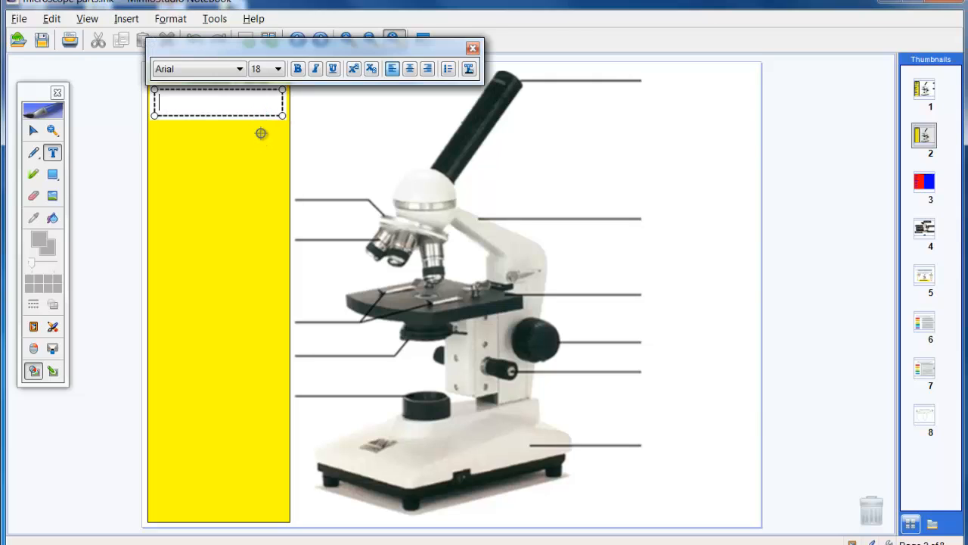
type("Base")
left_click(409, 69)
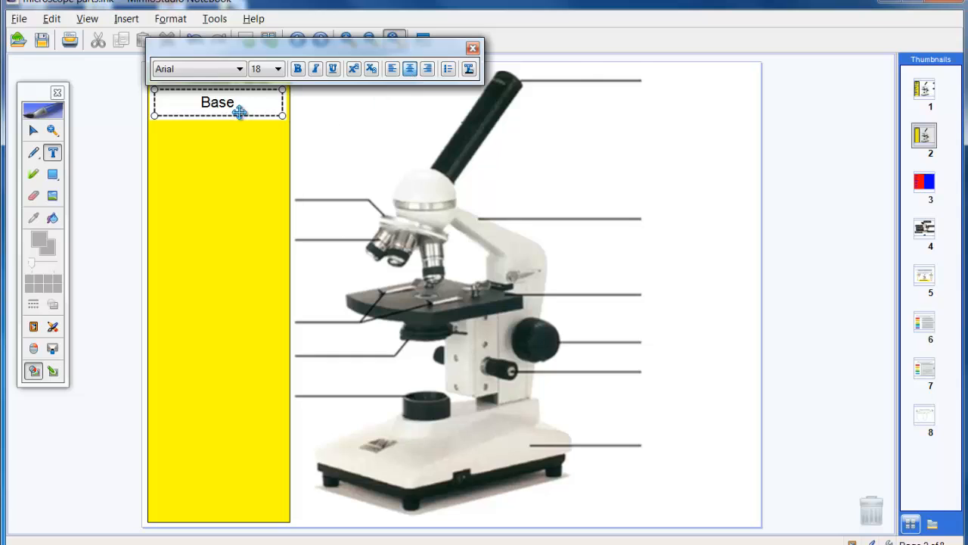
Step: Change the text color of the "Base" label to bright blue
left_click_drag(201, 102, 249, 101)
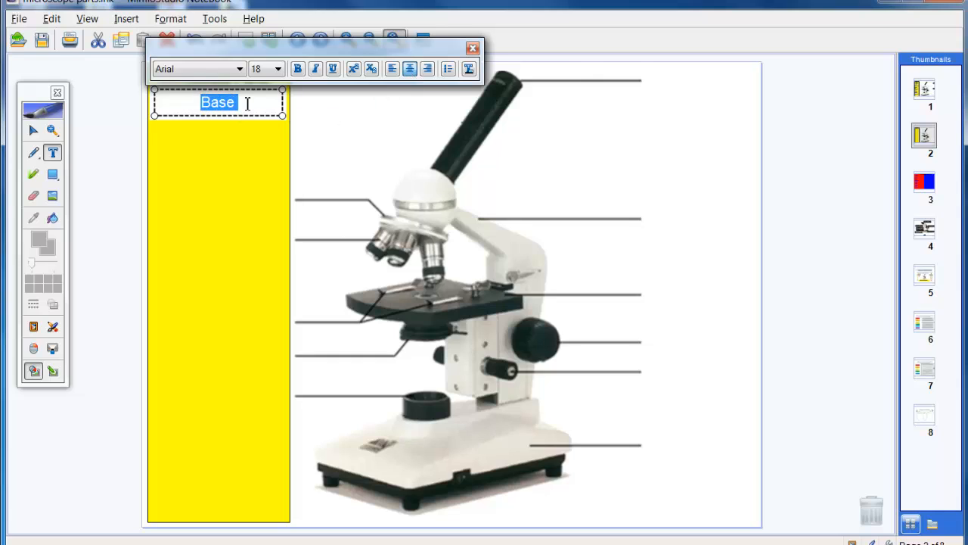
left_click(471, 72)
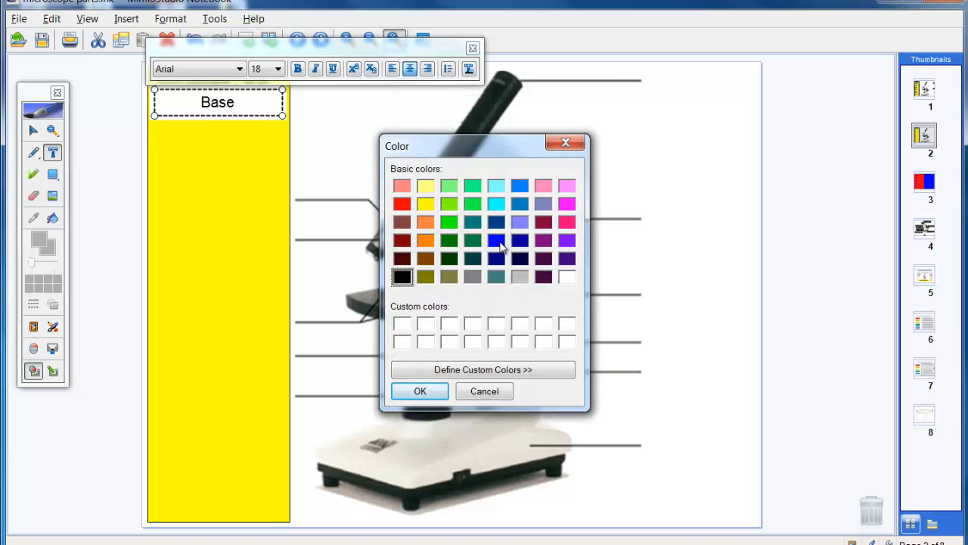
left_click(498, 243)
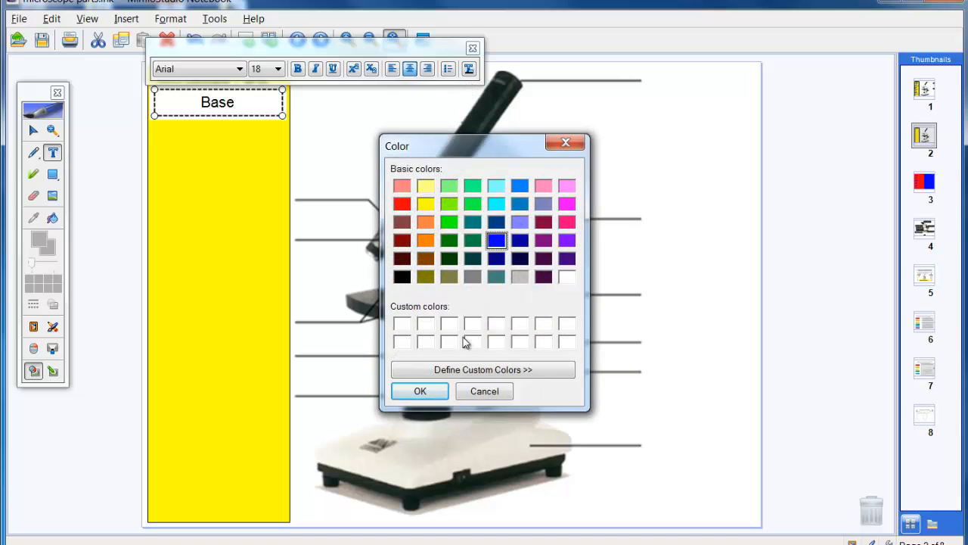
left_click(421, 391)
left_click(244, 238)
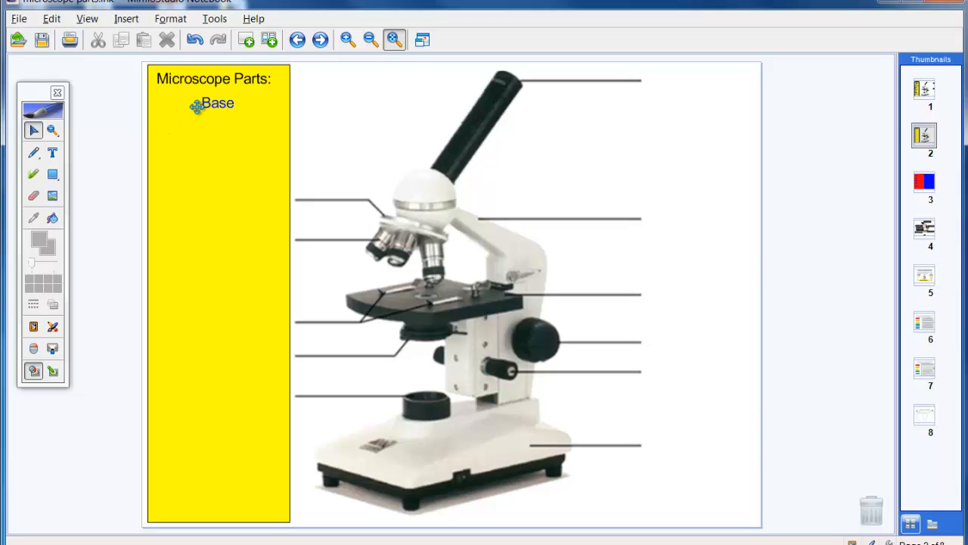
Step: Make four copies of the "Base" label and stack them below the original in the yellow panel
left_click(202, 103)
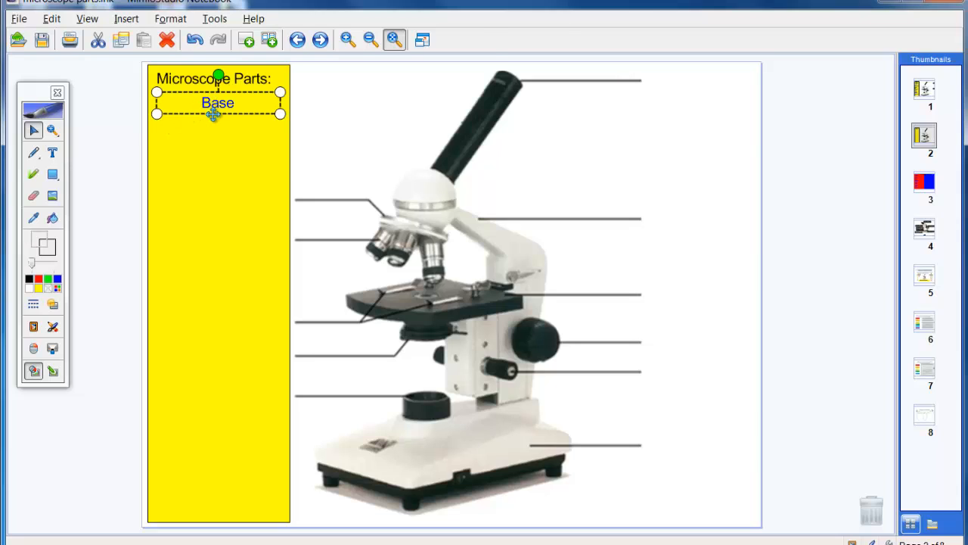
double_click(214, 115)
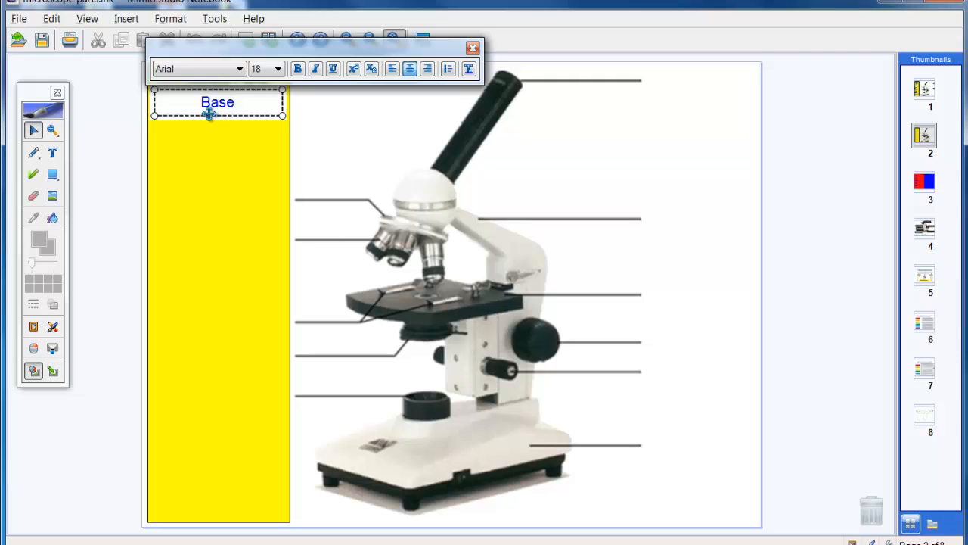
left_click(201, 148)
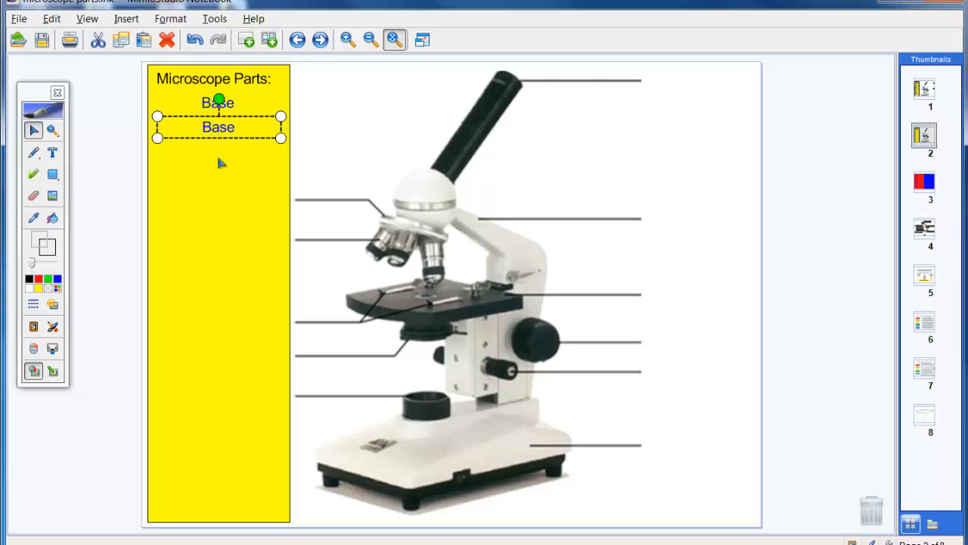
key("ctrl+v")
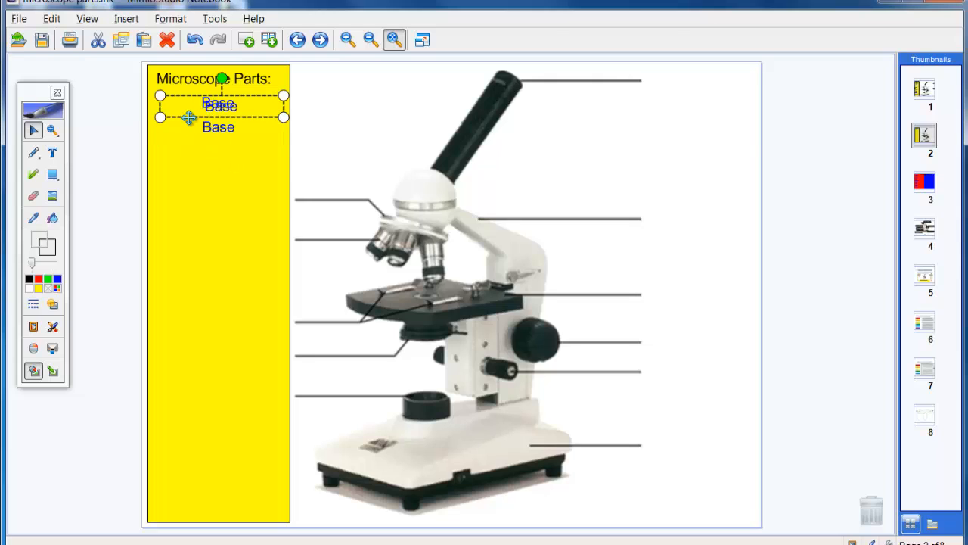
left_click_drag(190, 118, 184, 168)
left_click(184, 168)
key("ctrl+v")
left_click_drag(182, 121, 173, 187)
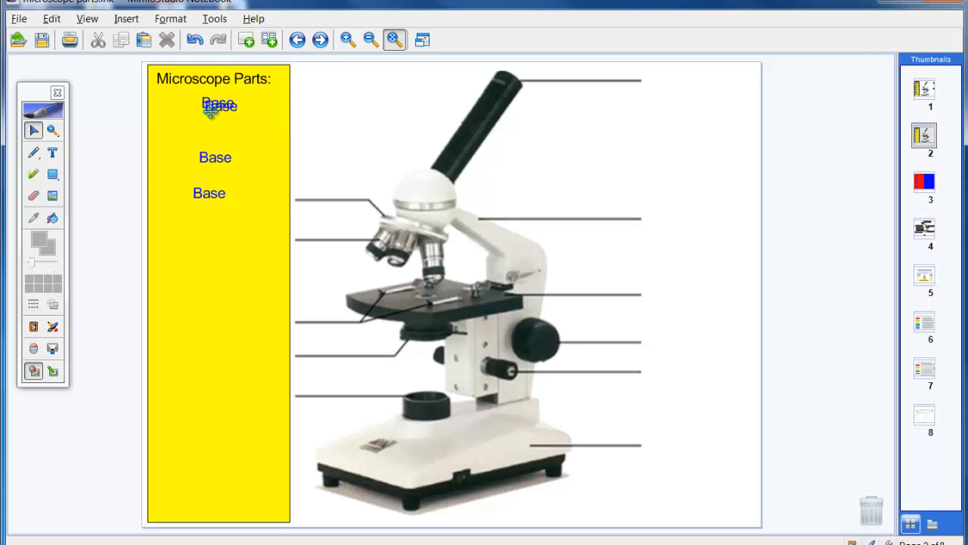
left_click_drag(211, 104, 190, 231)
left_click(206, 229)
key("ctrl+v")
left_click(201, 128)
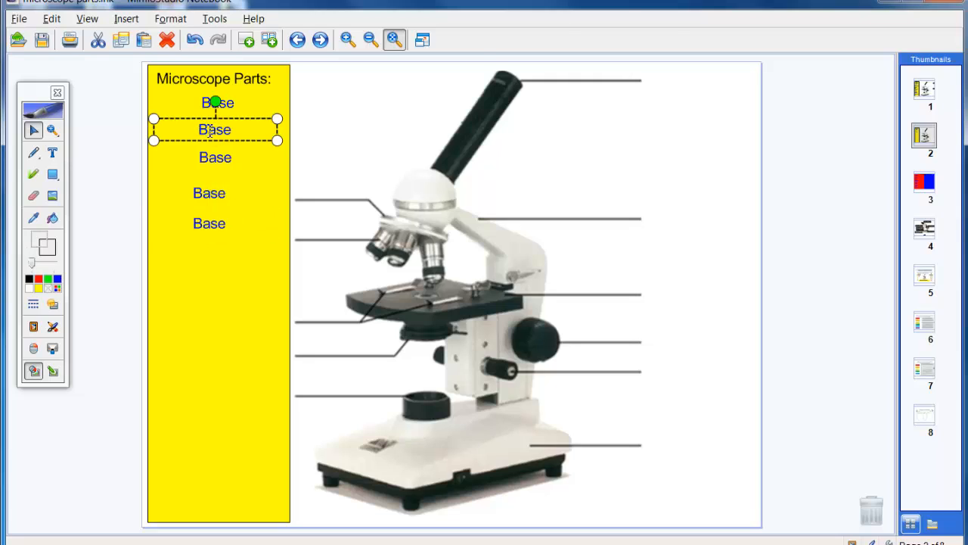
Step: Replace the text of the first "Base" copy with "Revolving Nosepiece" and widen its text box slightly
left_click(205, 129)
double_click(205, 128)
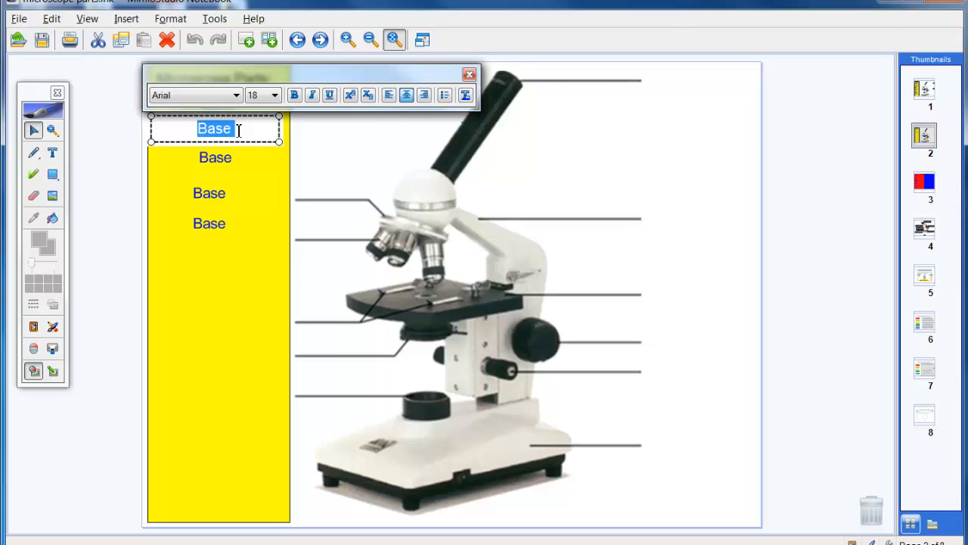
type("Revol")
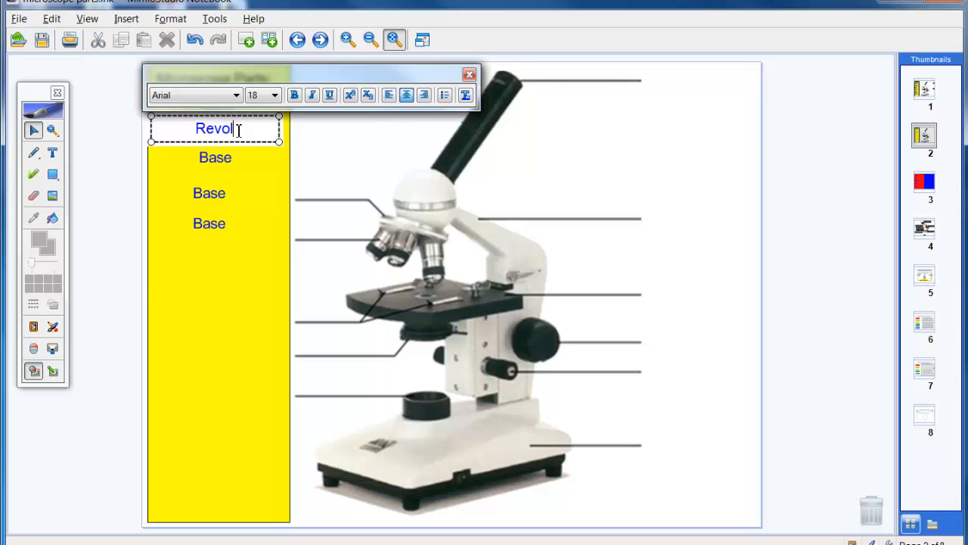
type("ving nos")
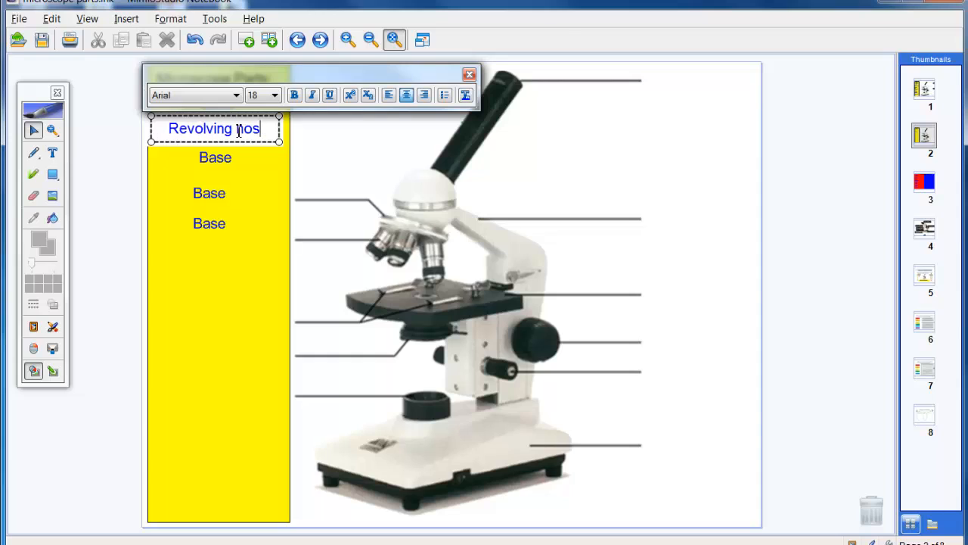
key("BackSpace")
key("BackSpace")
key("BackSpace")
type("Nose")
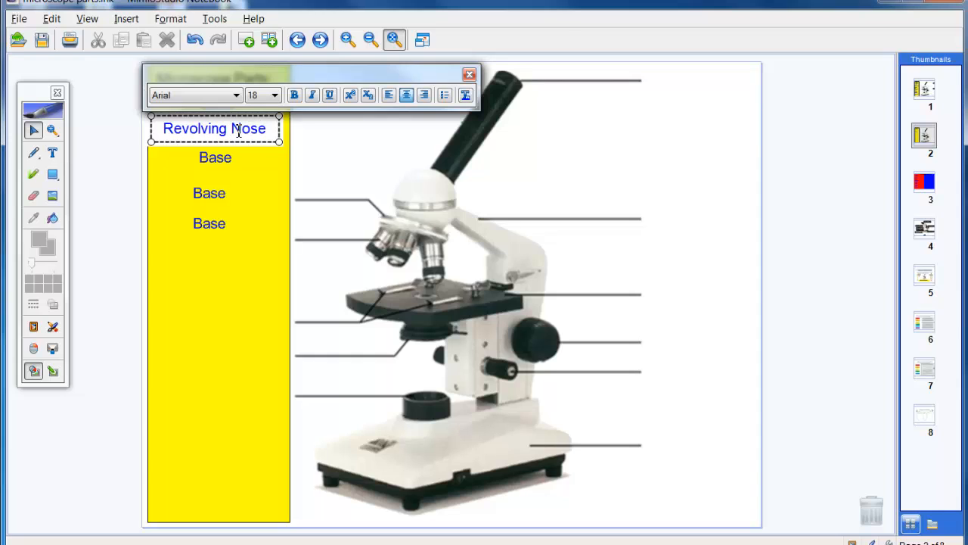
type("piece")
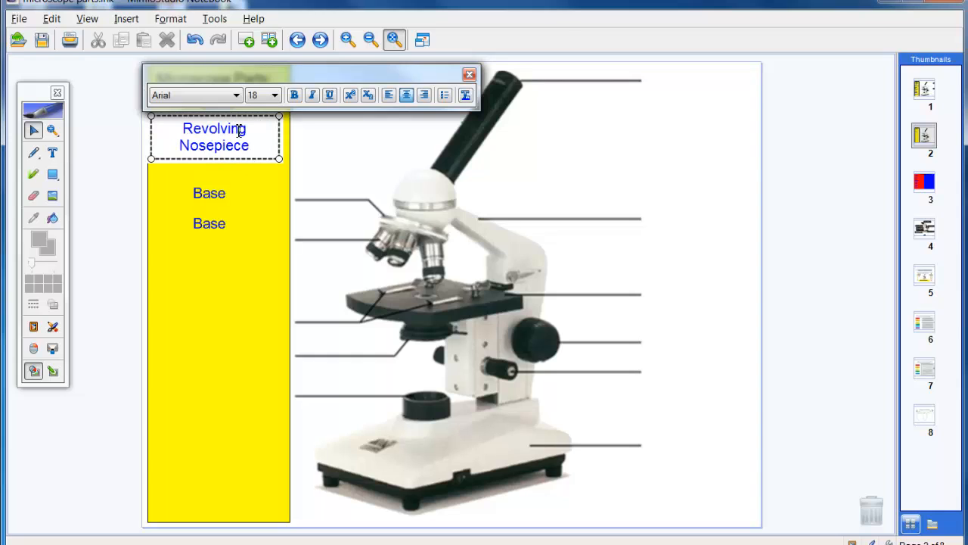
left_click(282, 159)
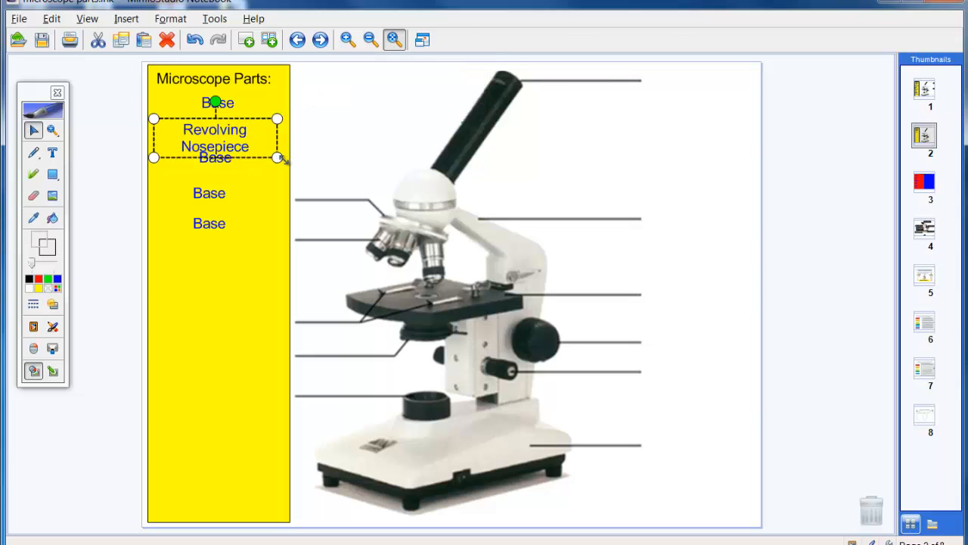
left_click_drag(282, 159, 291, 160)
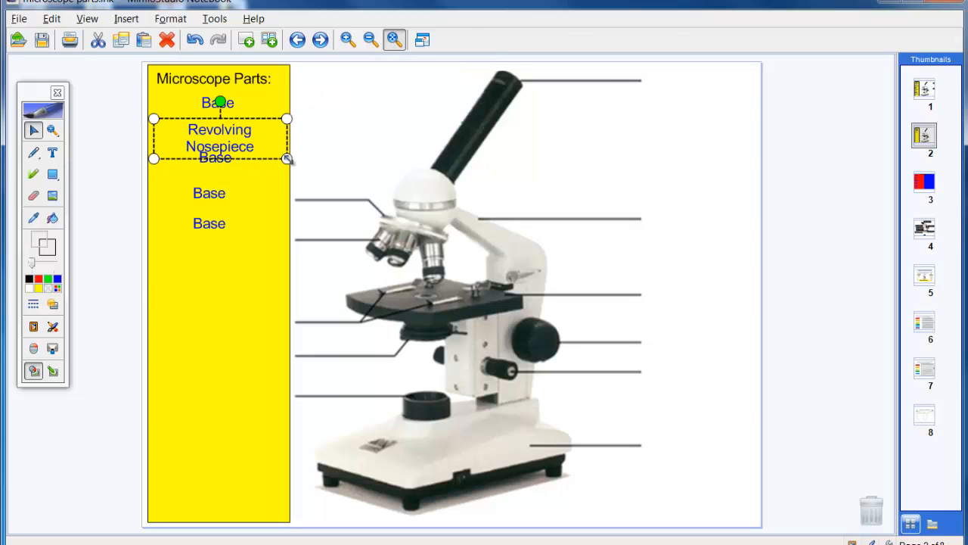
Step: Move the overlapping "Base" copy down below "Revolving Nosepiece" and change its text to "Eyepiece"
left_click(223, 158)
left_click(229, 171)
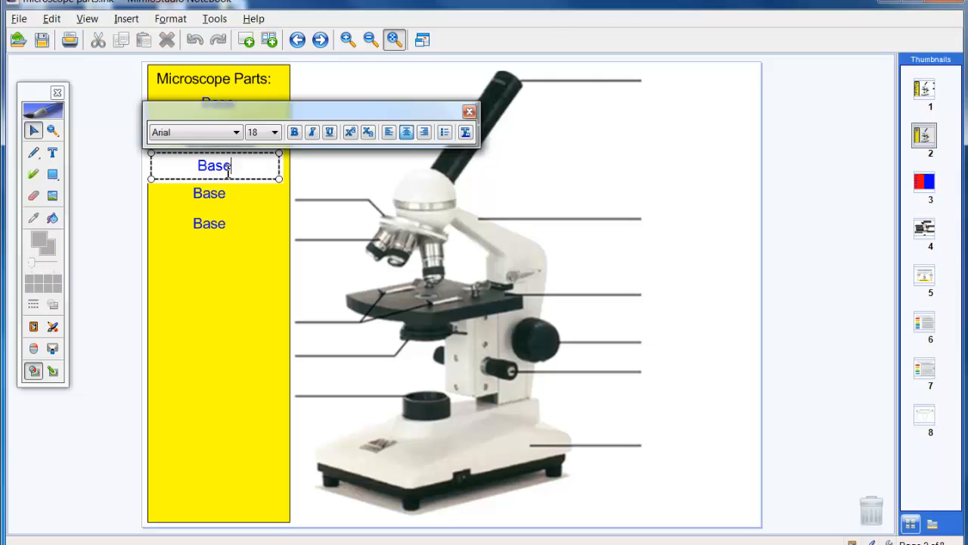
double_click(201, 166)
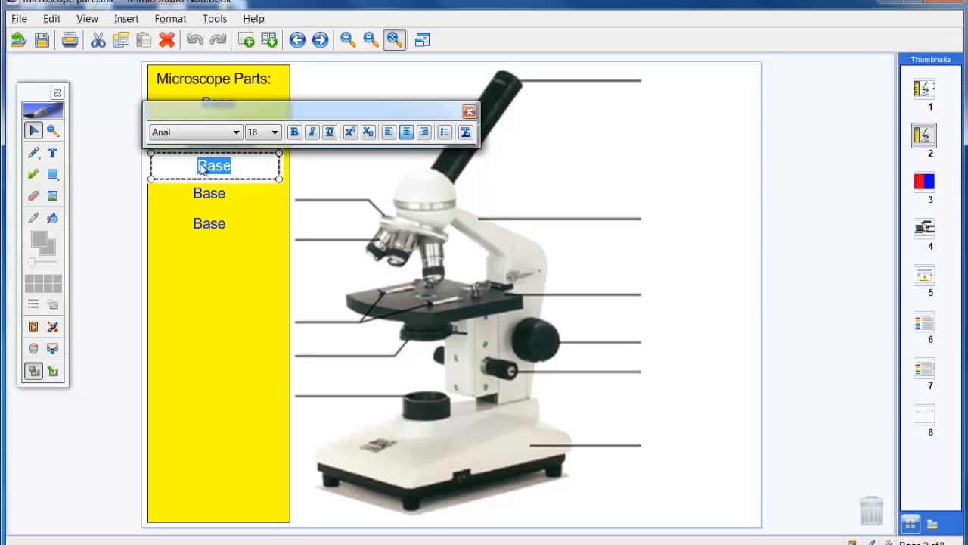
type("Eyepie")
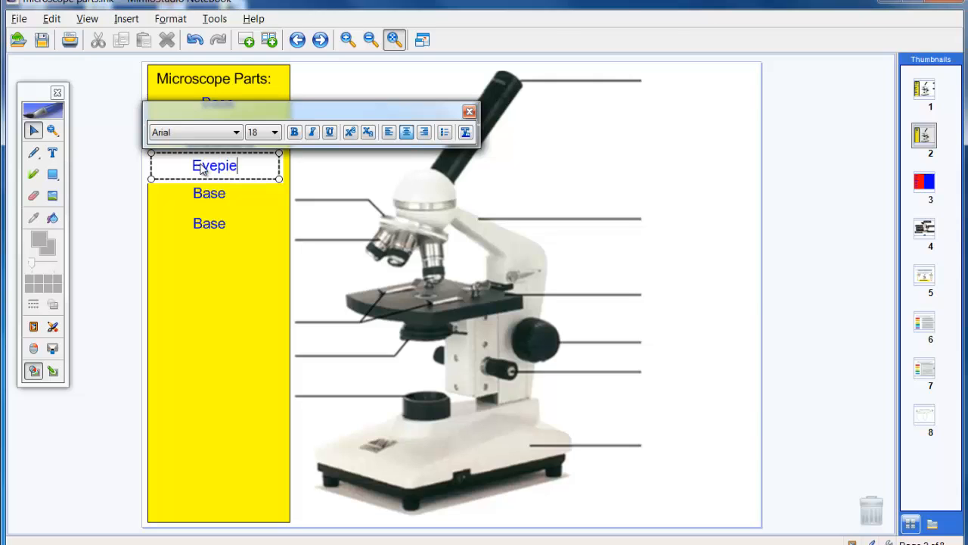
type("ce")
Step: Replace the text of the "Base" copy below "Eyepiece" with "Arm"
left_click(203, 192)
double_click(204, 192)
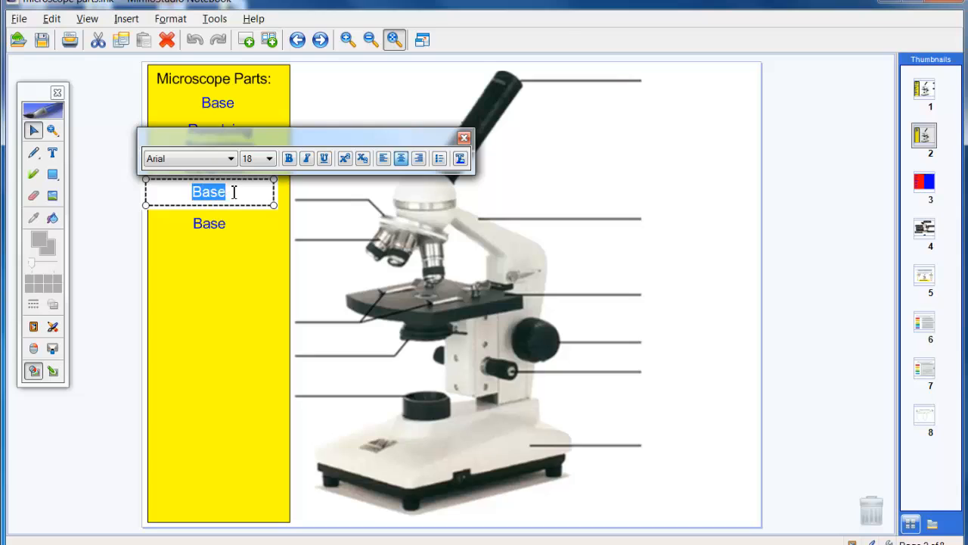
type("a")
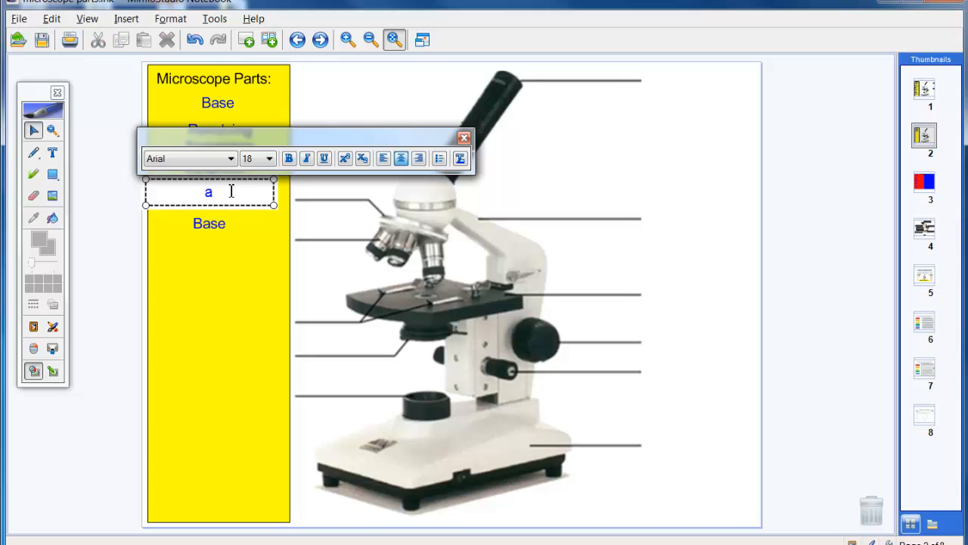
key("BackSpace")
type("Arm")
Step: Replace the text of the last "Base" copy with "Light Source" and finish editing
left_click(205, 222)
left_click(209, 226)
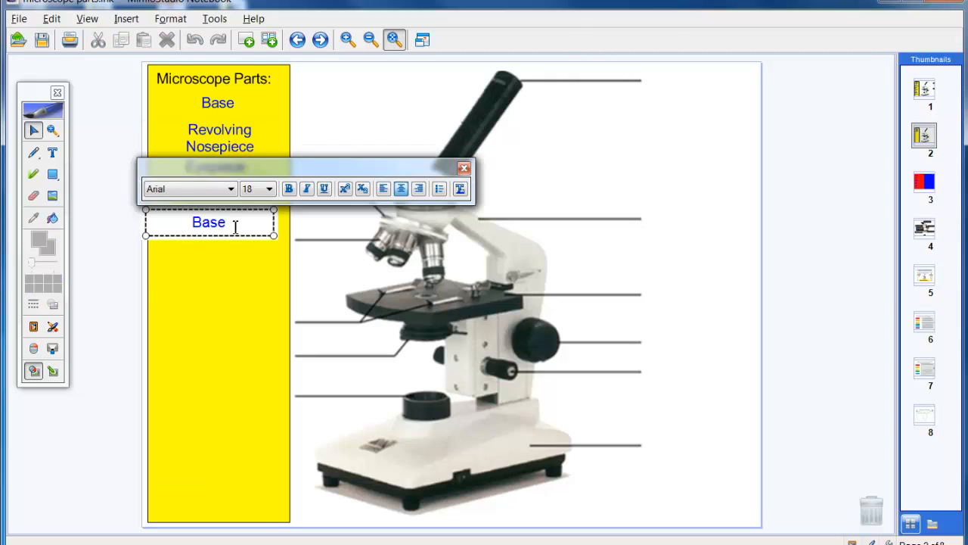
left_click_drag(236, 227, 196, 221)
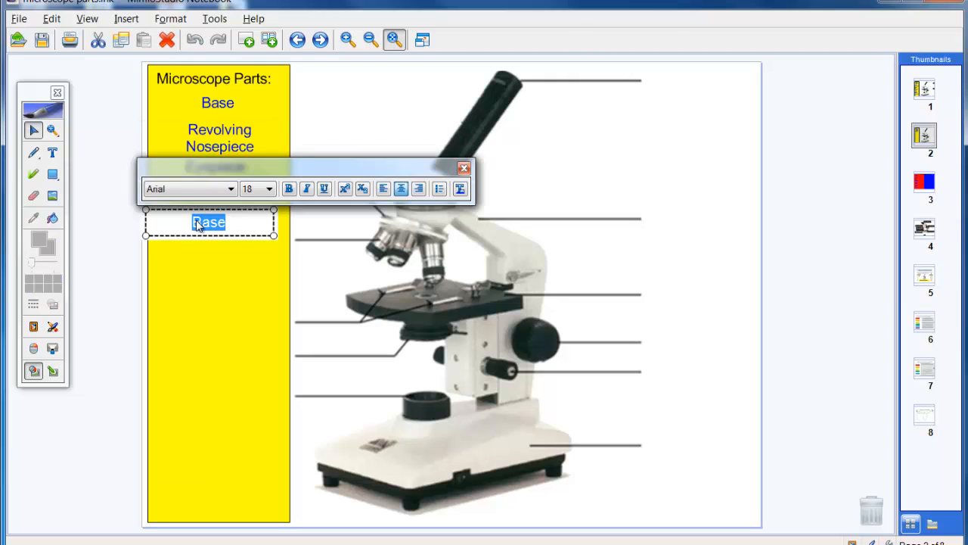
type("Light")
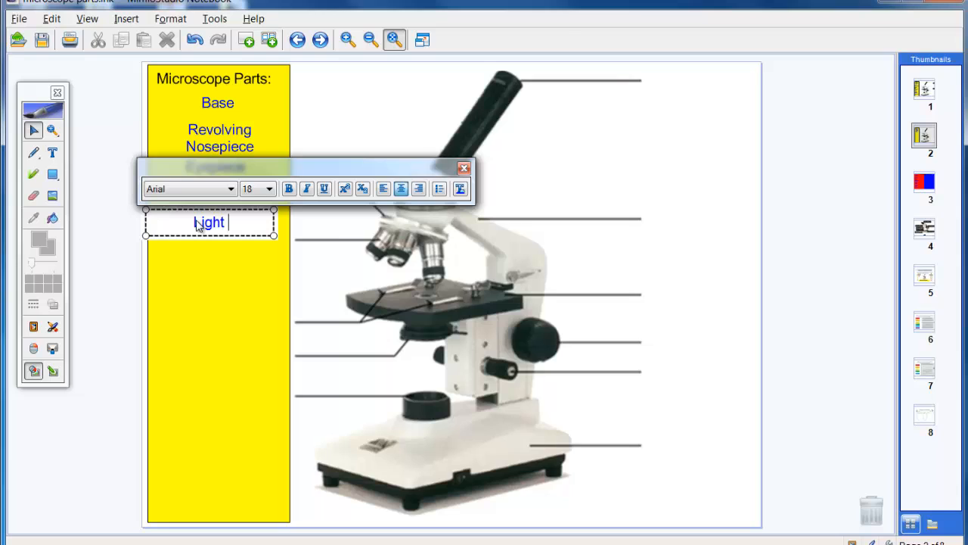
type(" sou")
key("BackSpace")
key("BackSpace")
key("BackSpace")
type("Sou")
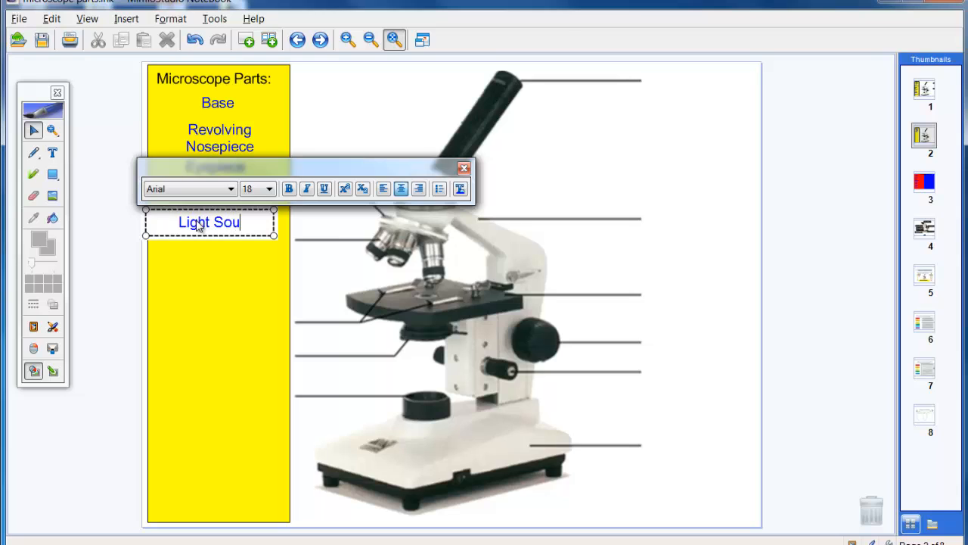
type("rce")
left_click(194, 252)
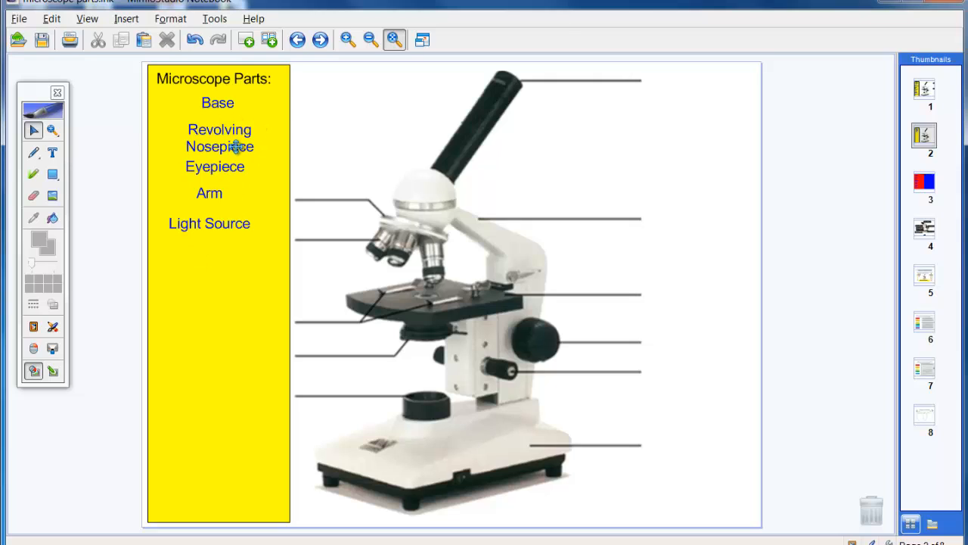
Step: Move the "Revolving Nosepiece" label out of the yellow panel onto the leader line pointing to the nosepiece
left_click(264, 146)
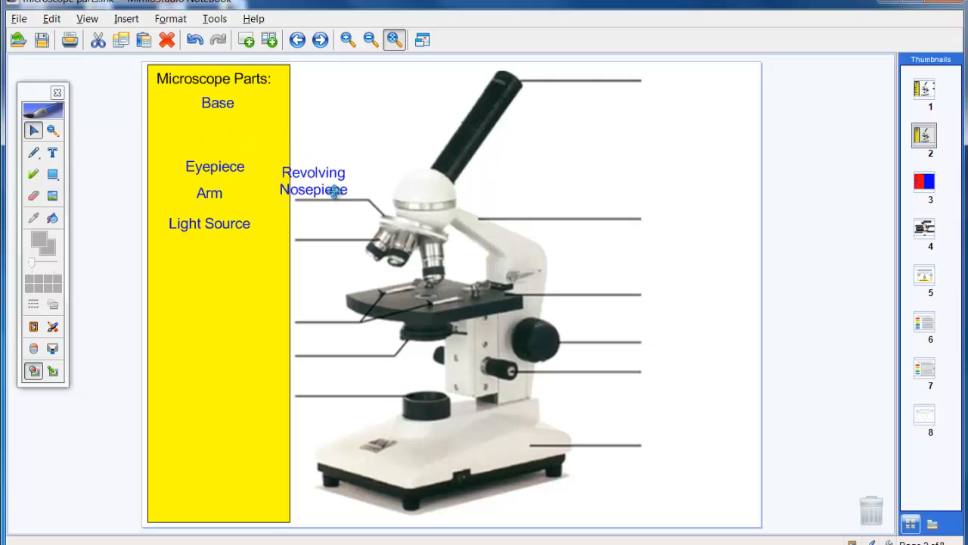